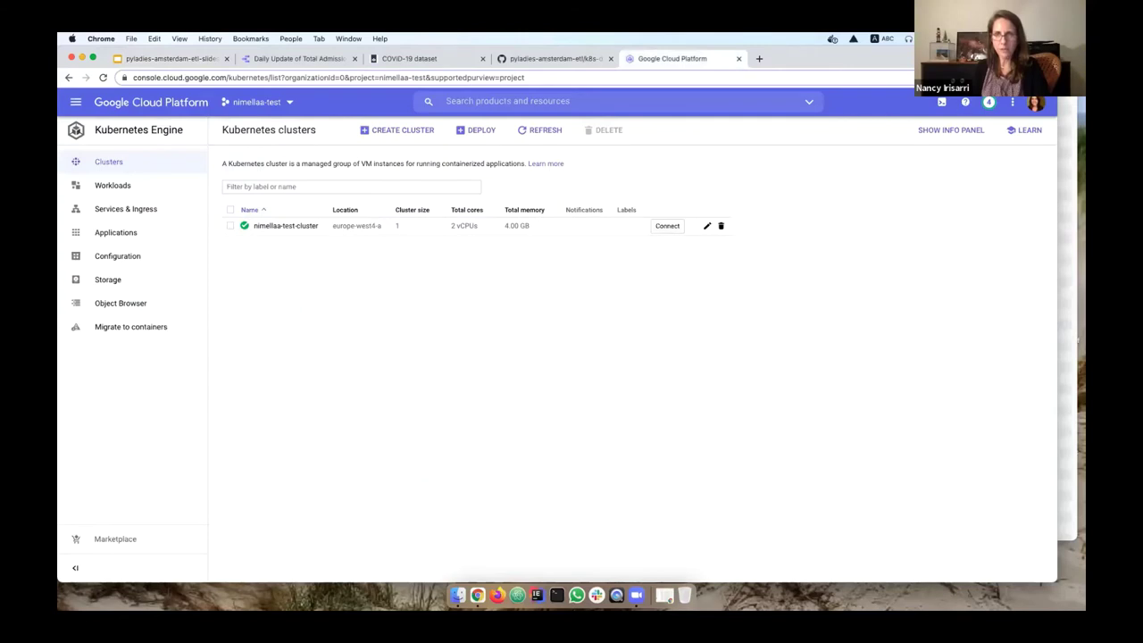
Step: View the YAML of the pyladies-amsterdam-etl-test cron job among the cluster's workloads
click(537, 338)
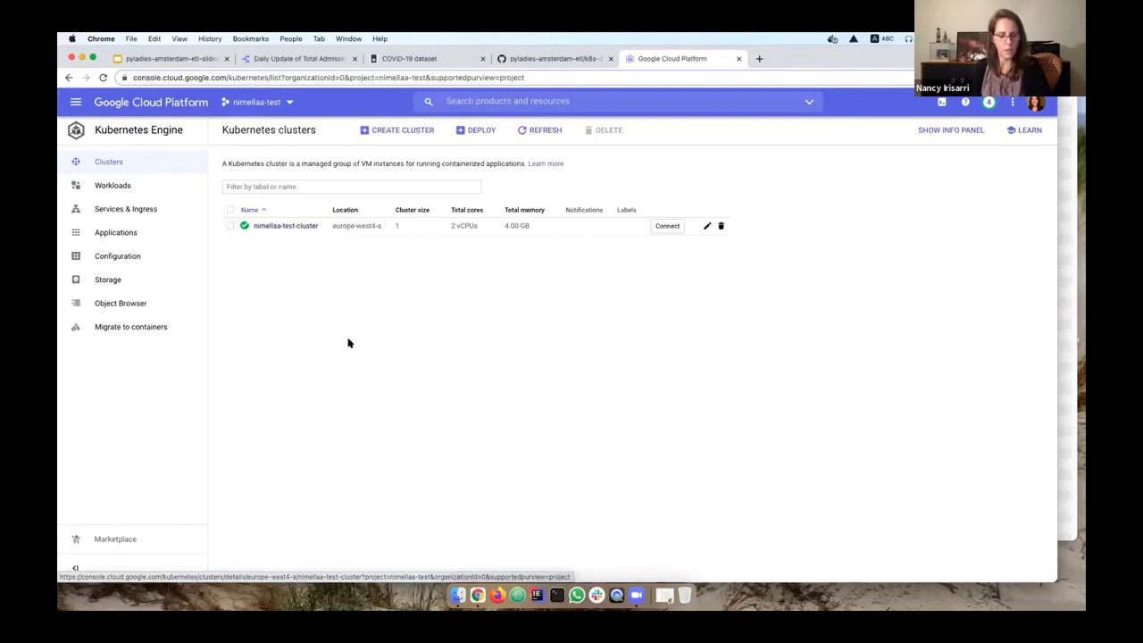
click(113, 188)
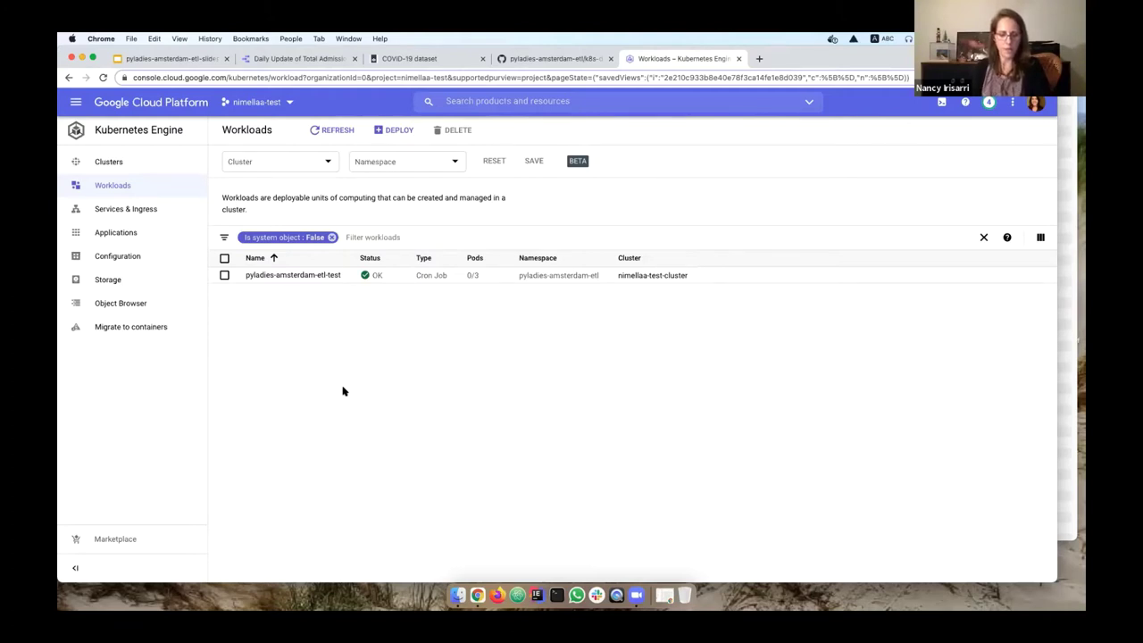
click(351, 278)
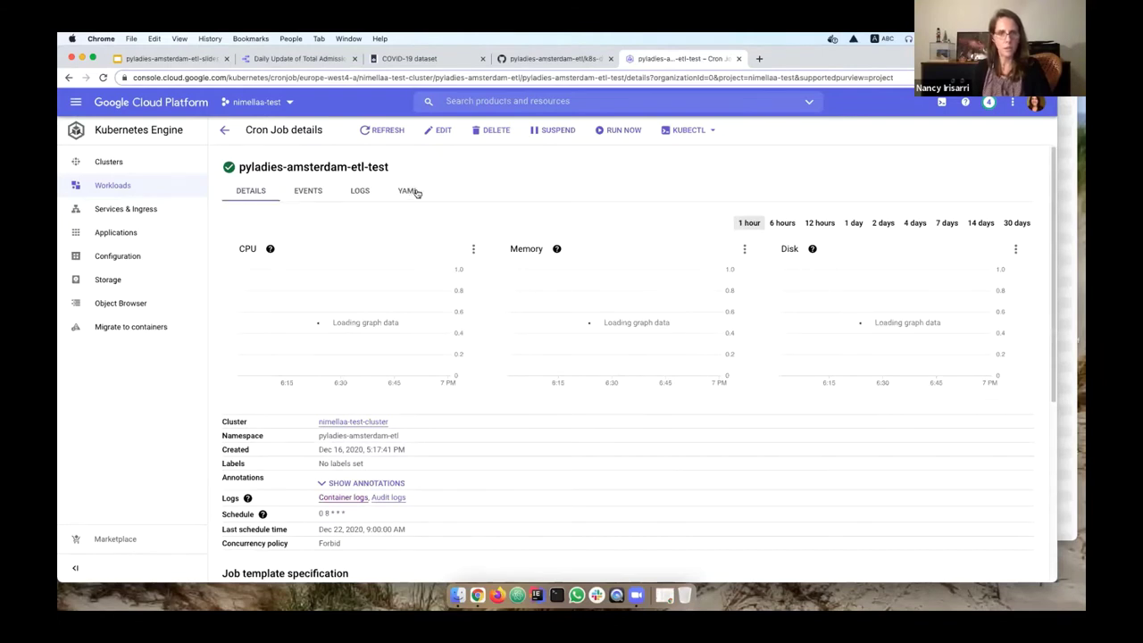
click(409, 191)
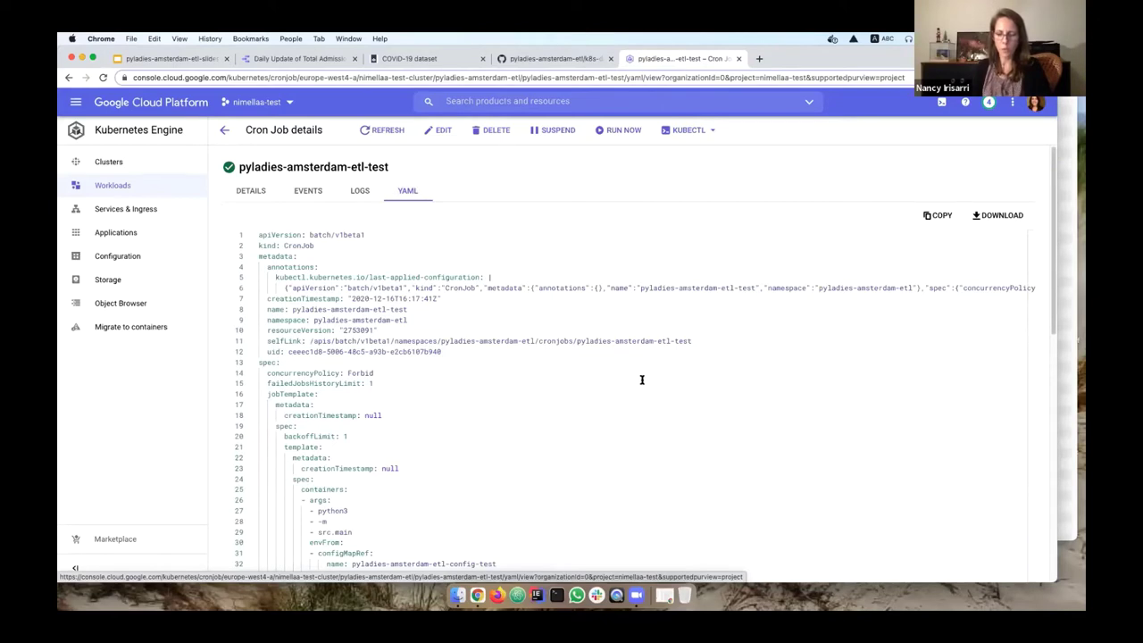
Step: Examine the schedule and lastScheduleTime entries near the end of the cron job's YAML, highlighting each line
scroll(641, 380, down, 3)
scroll(640, 377, down, 5)
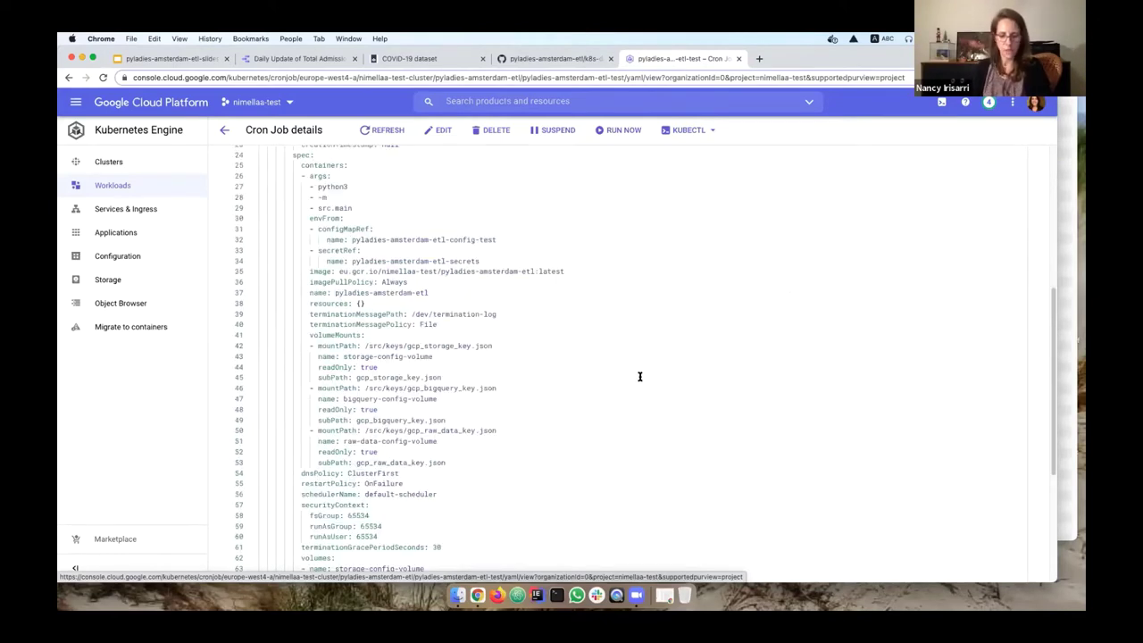
scroll(639, 377, down, 3)
scroll(625, 379, down, 1)
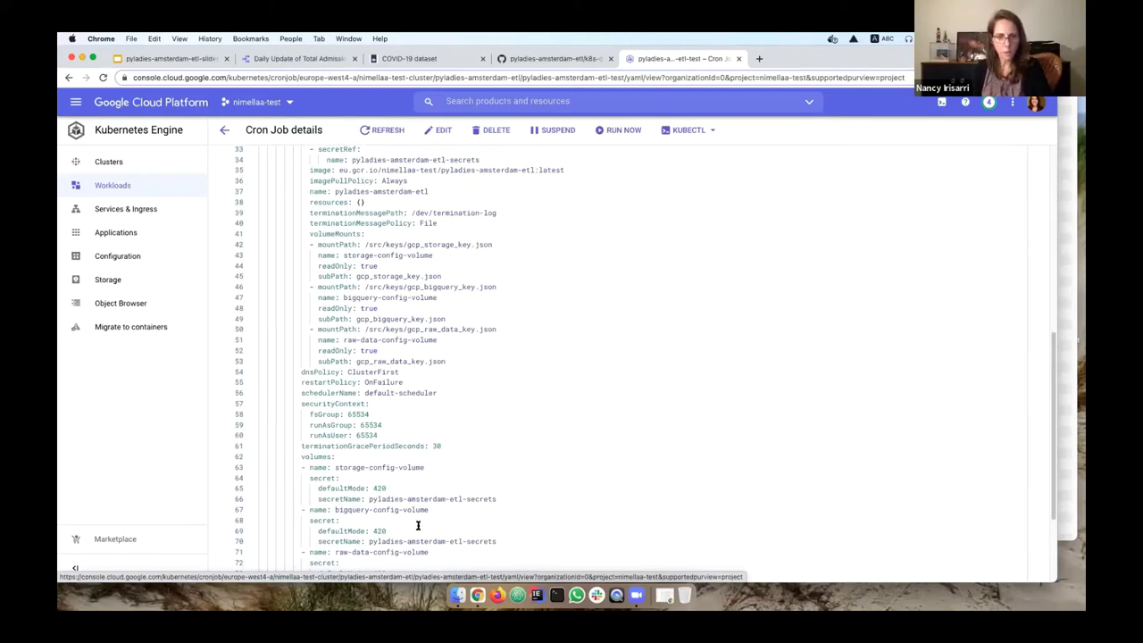
scroll(347, 541, down, 2)
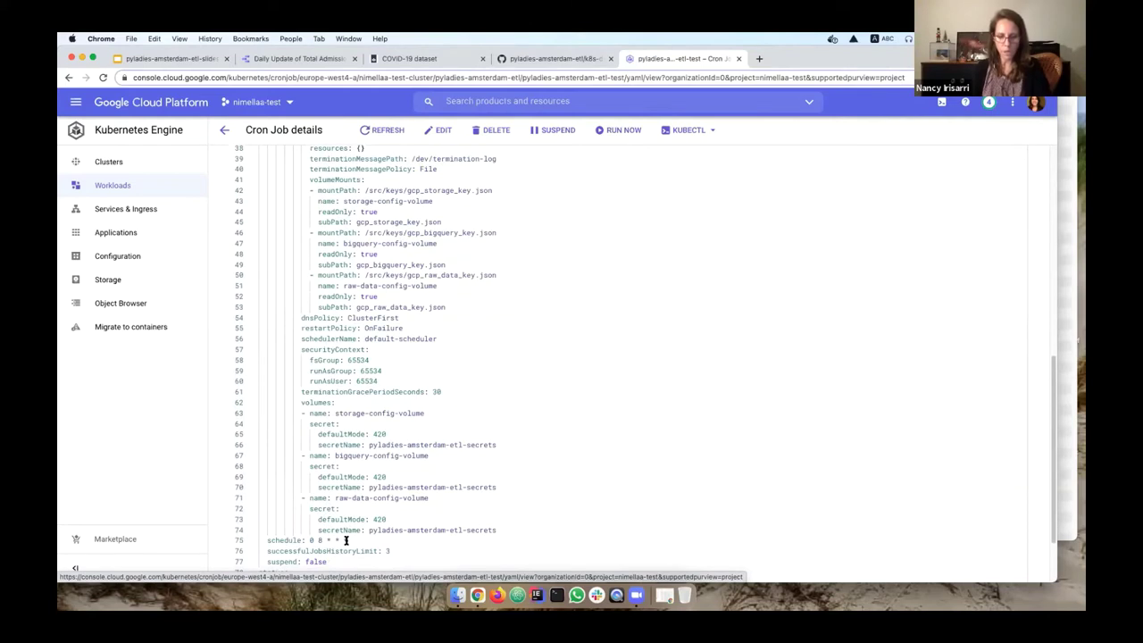
triple_click(346, 540)
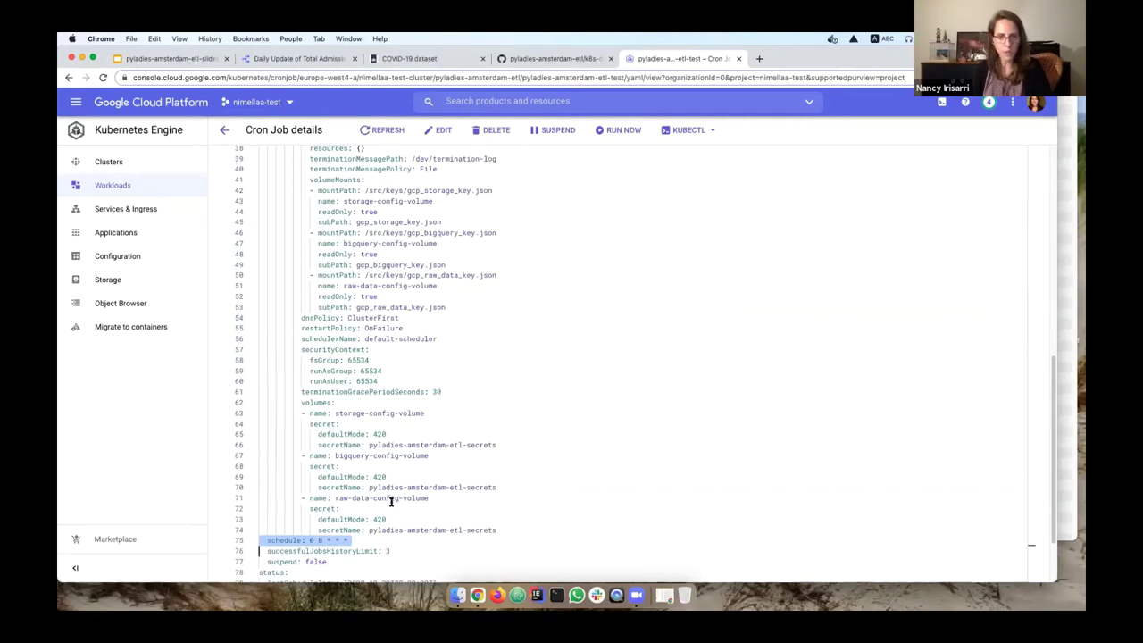
scroll(526, 475, down, 3)
key(Down)
key(Down)
key(Down)
key(shift+Down)
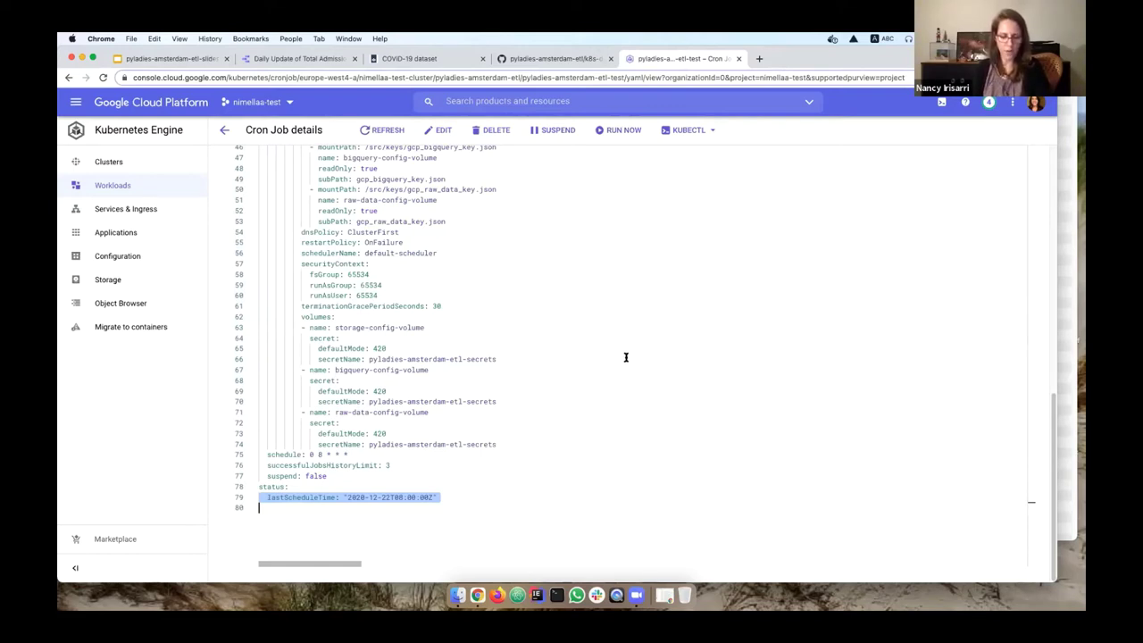
Step: Examine the config volumes and the container args in the cron job's YAML, highlighting both blocks
scroll(634, 375, up, 3)
click(476, 437)
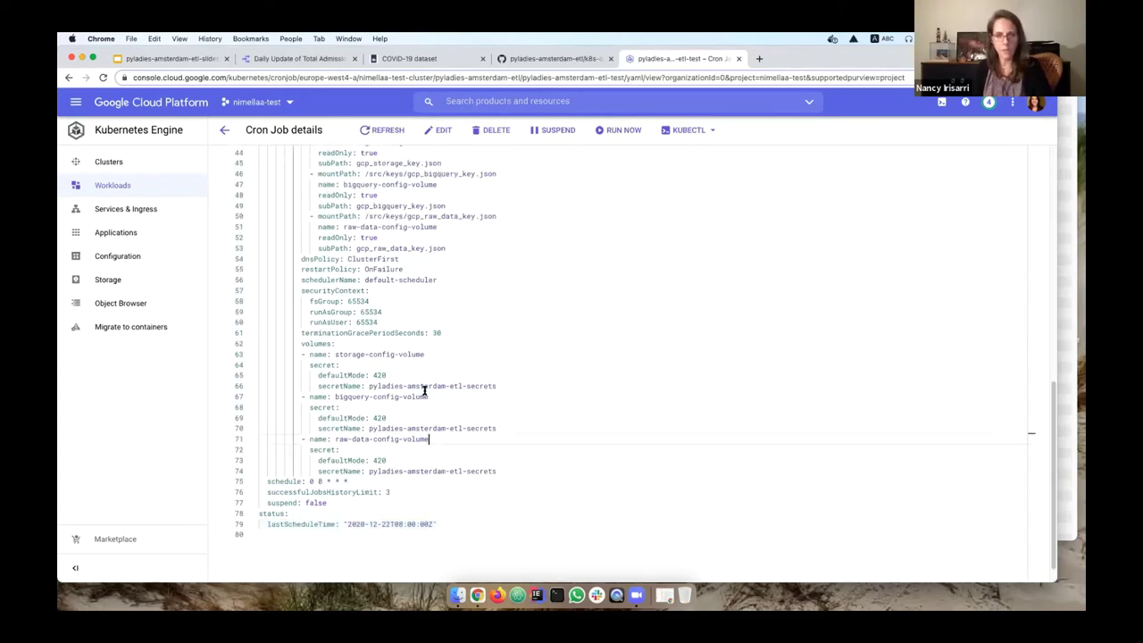
shift+click(398, 355)
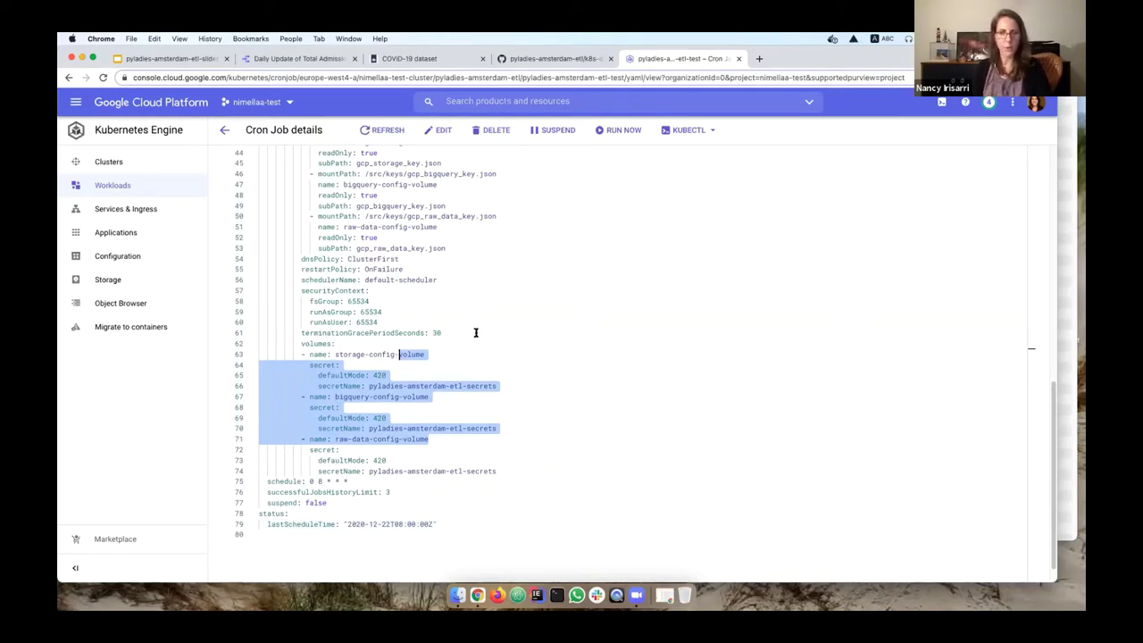
scroll(475, 332, up, 5)
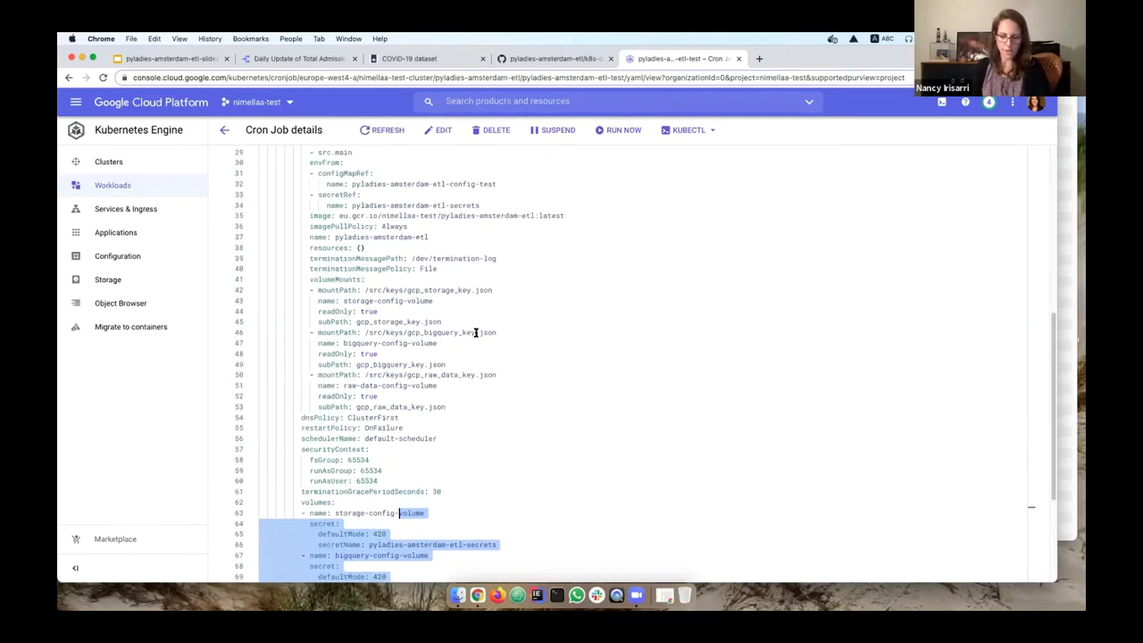
scroll(475, 332, up, 3)
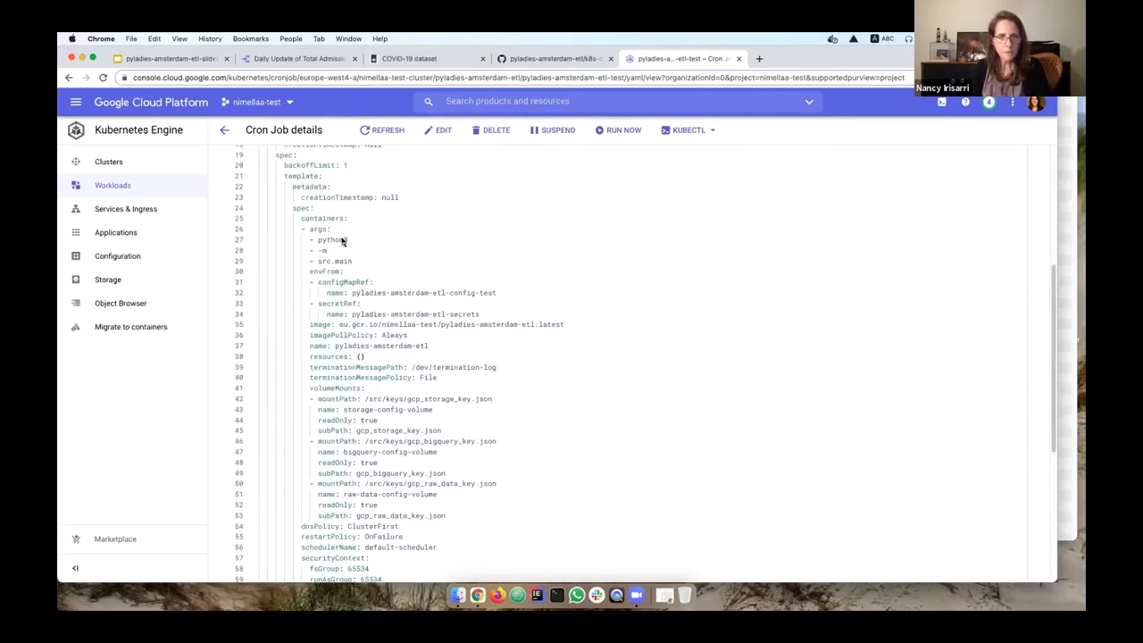
drag(351, 261, 342, 234)
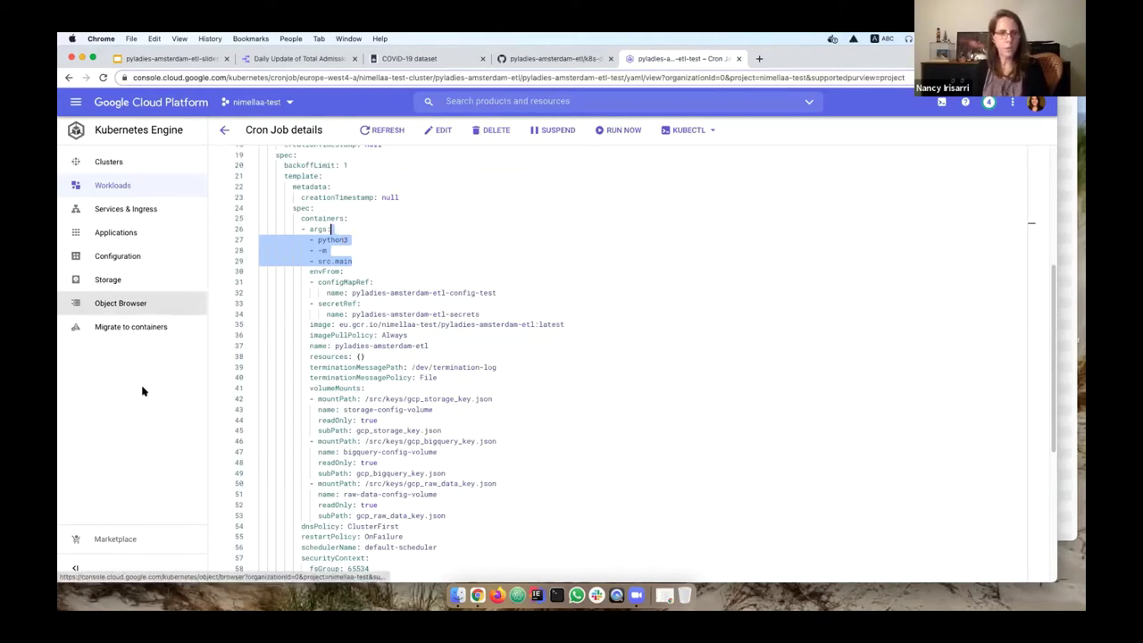
Step: Open the pyladies-amsterdam-etl-config-test config map and examine its ENVIRONMENT, SOURCES and source 1 entries
click(121, 259)
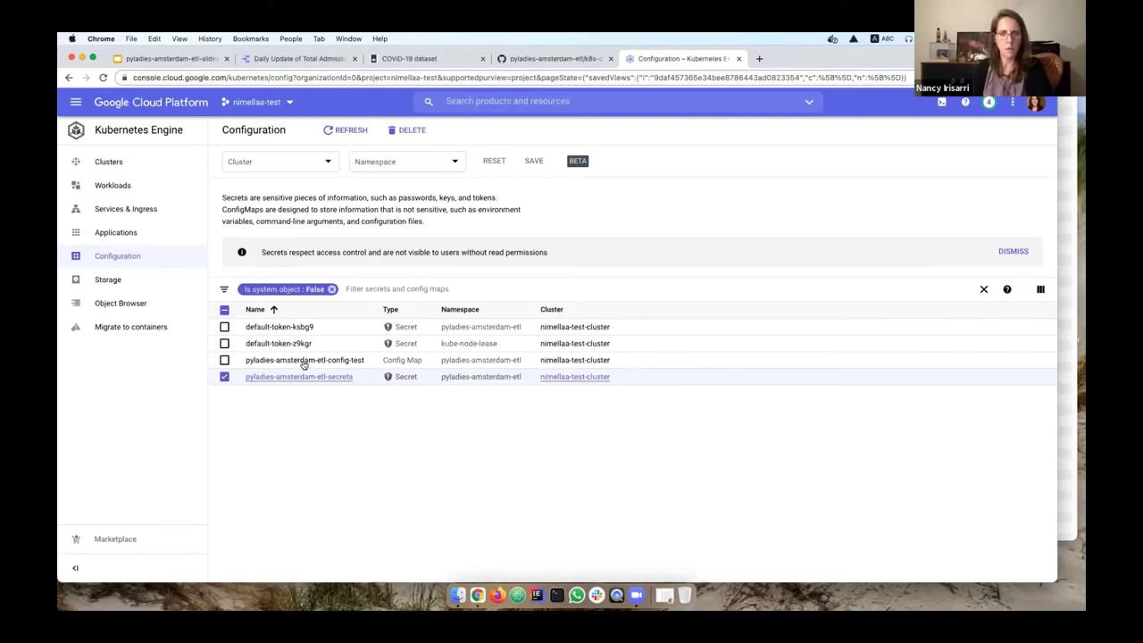
click(343, 360)
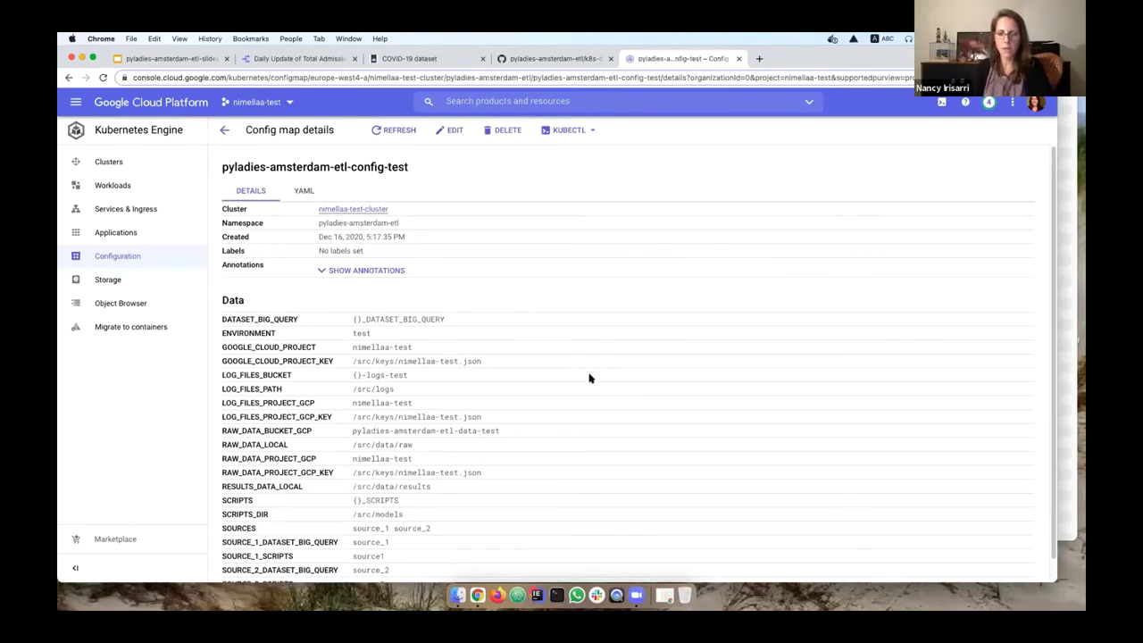
scroll(590, 379, down, 1)
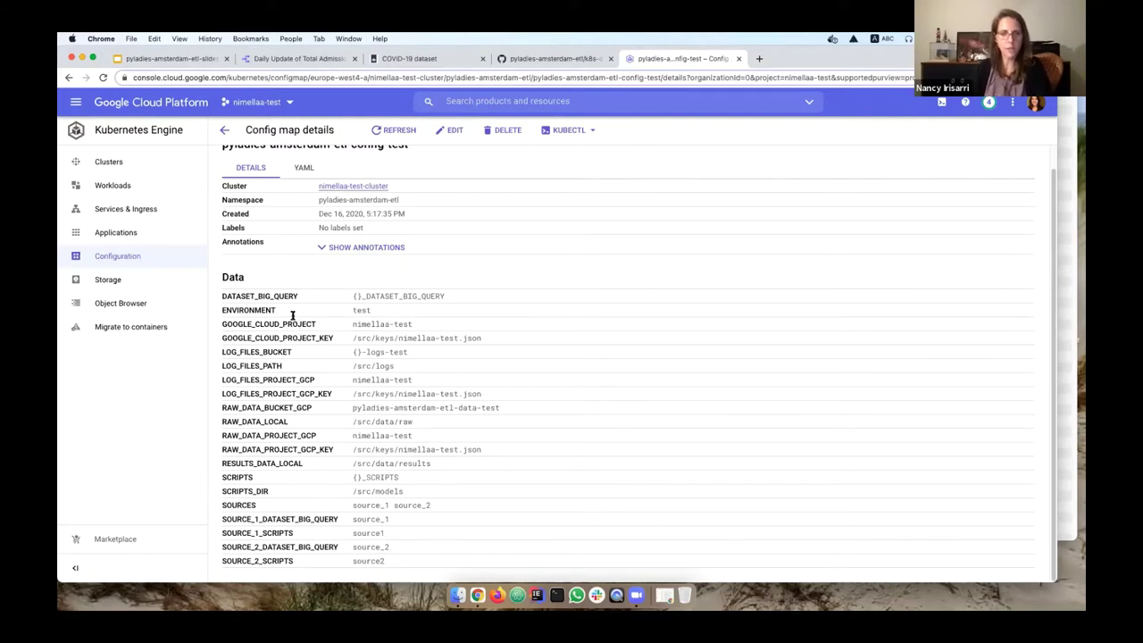
double_click(261, 310)
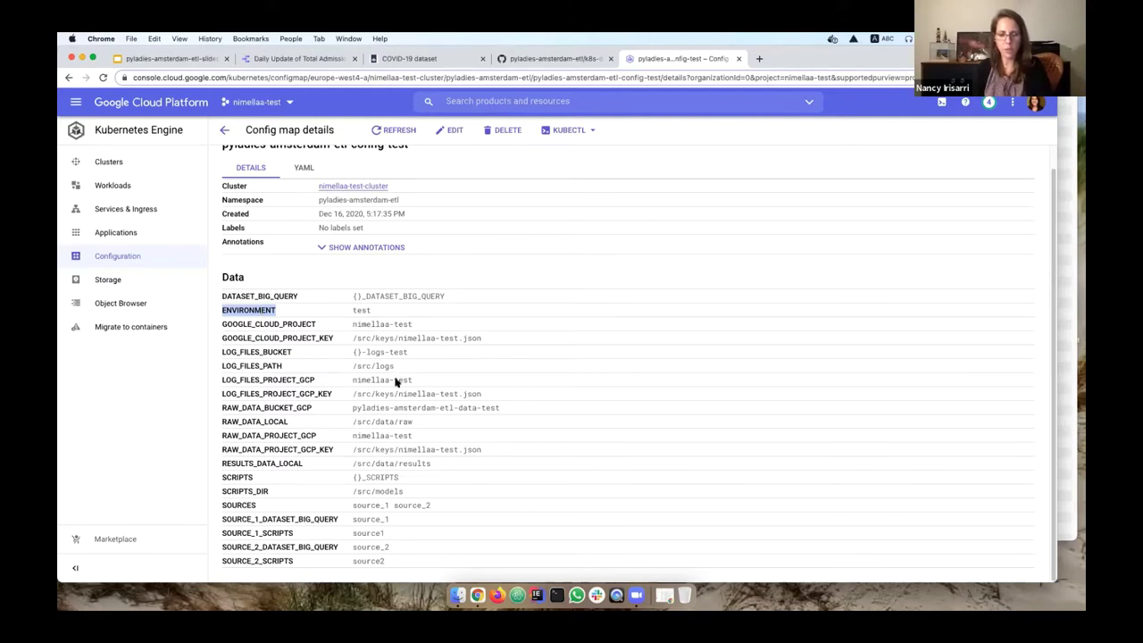
click(248, 505)
double_click(248, 505)
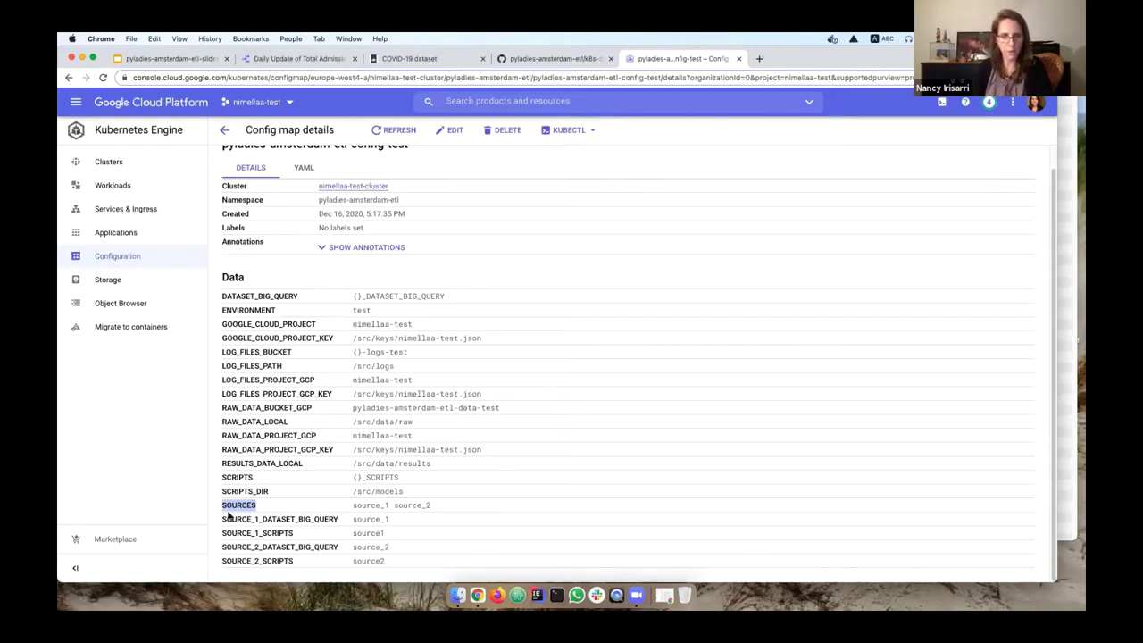
drag(392, 508, 359, 518)
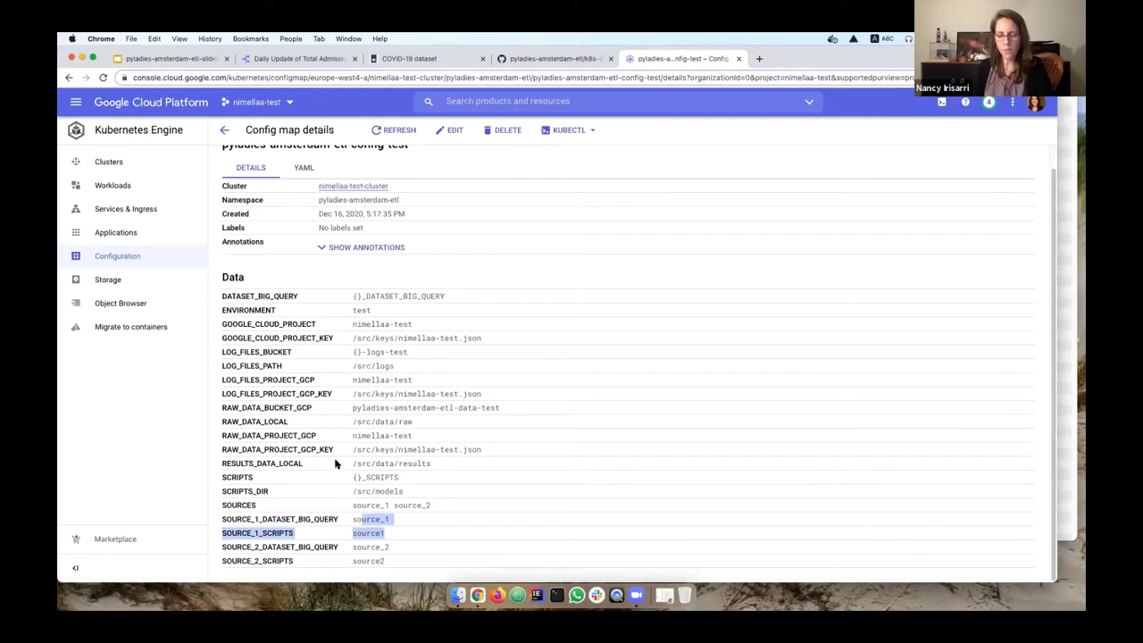
Step: Examine the LOG_FILES_BUCKET, SOURCE_1_SCRIPTS and SOURCE_1_DATASET_BIG_QUERY keys in the config map, highlighting them
double_click(272, 351)
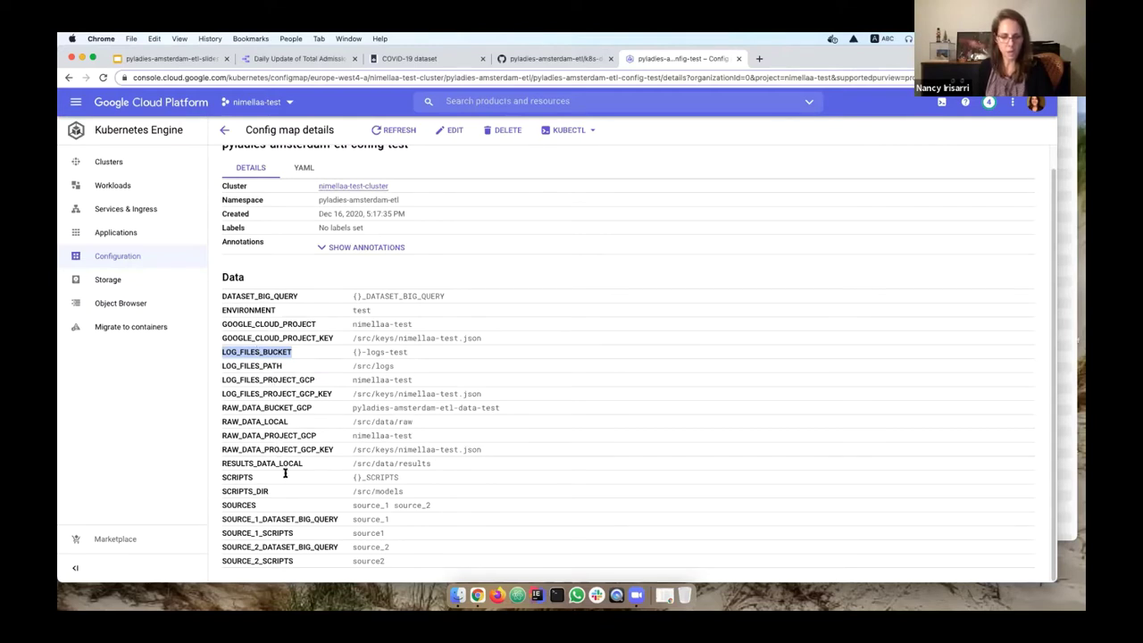
double_click(310, 518)
click(282, 532)
double_click(278, 532)
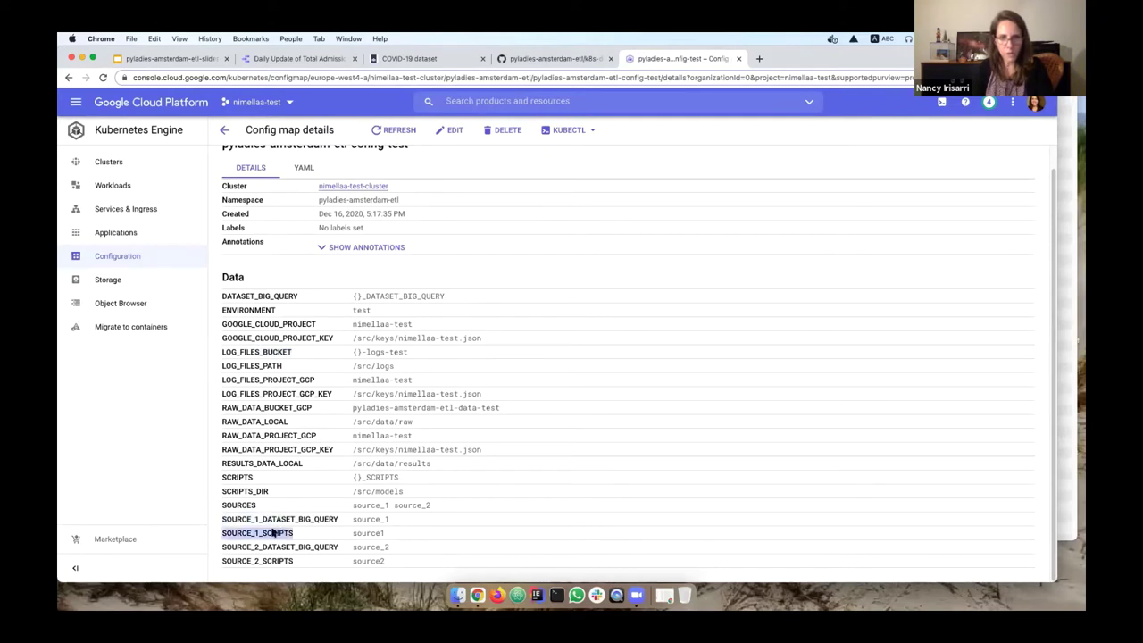
click(246, 518)
drag(261, 518, 225, 517)
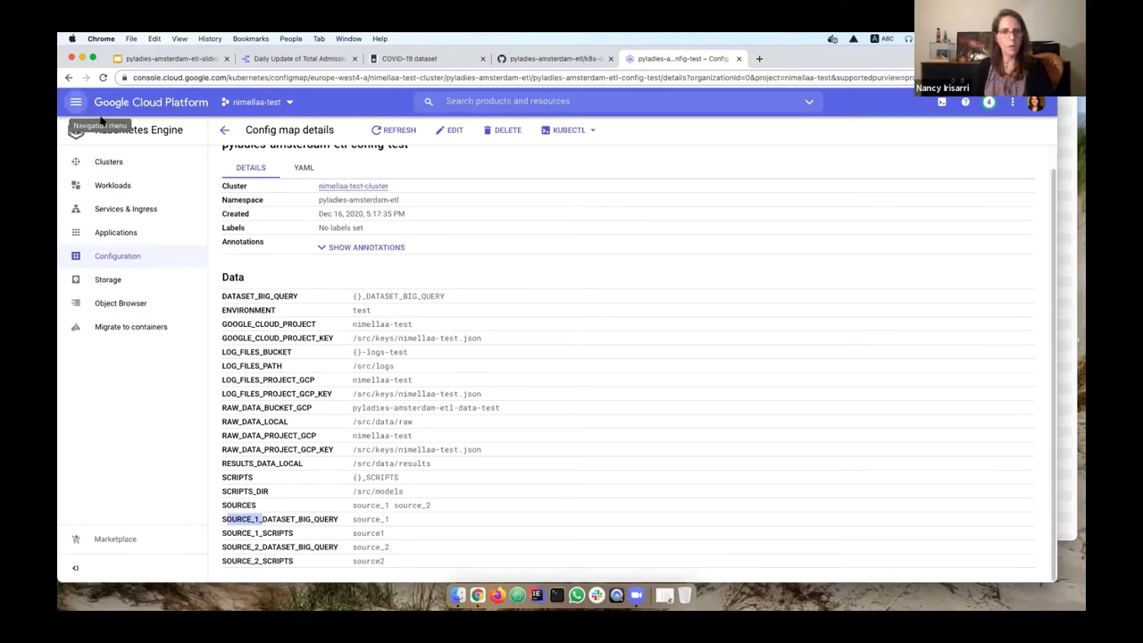
Step: In BigQuery, expand the project's datasets and view the details of table source1 in dataset source_1
click(130, 168)
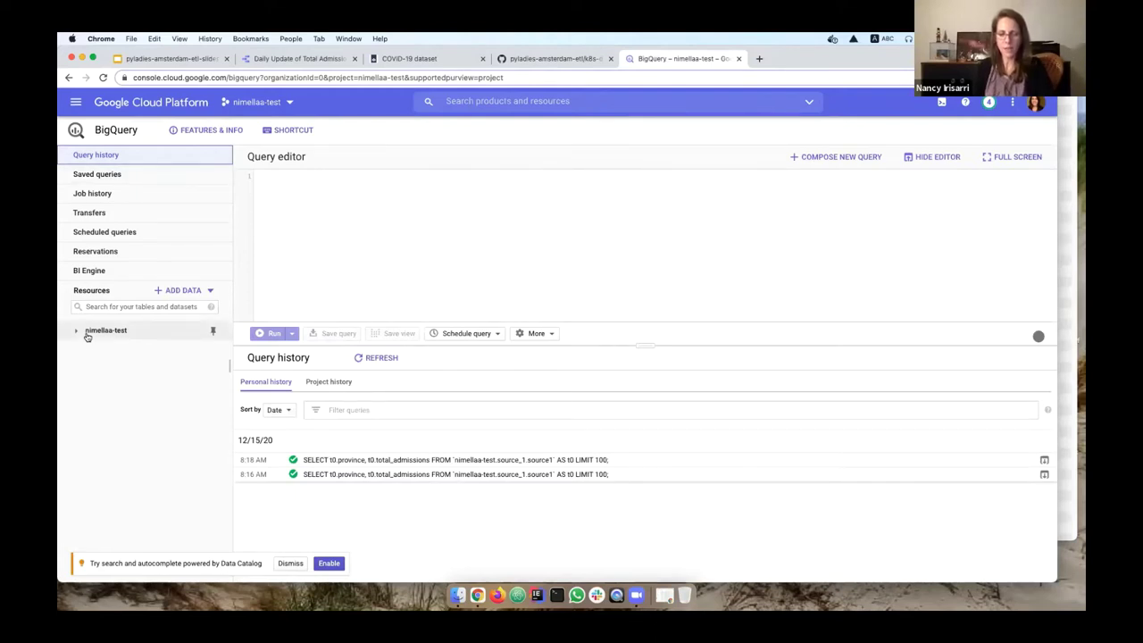
click(88, 332)
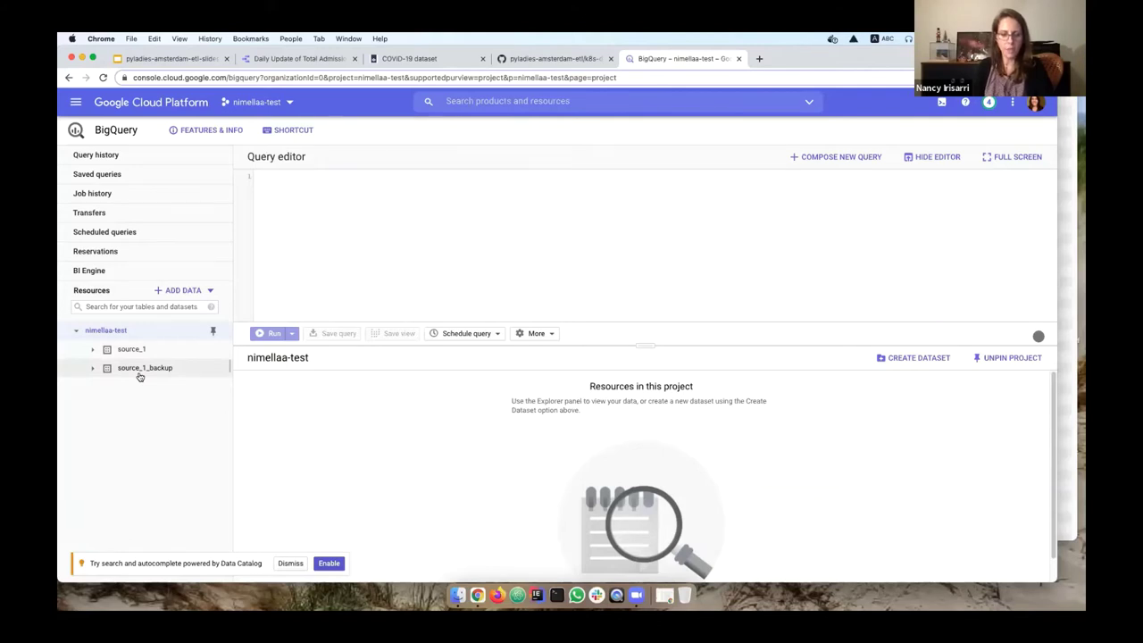
click(144, 368)
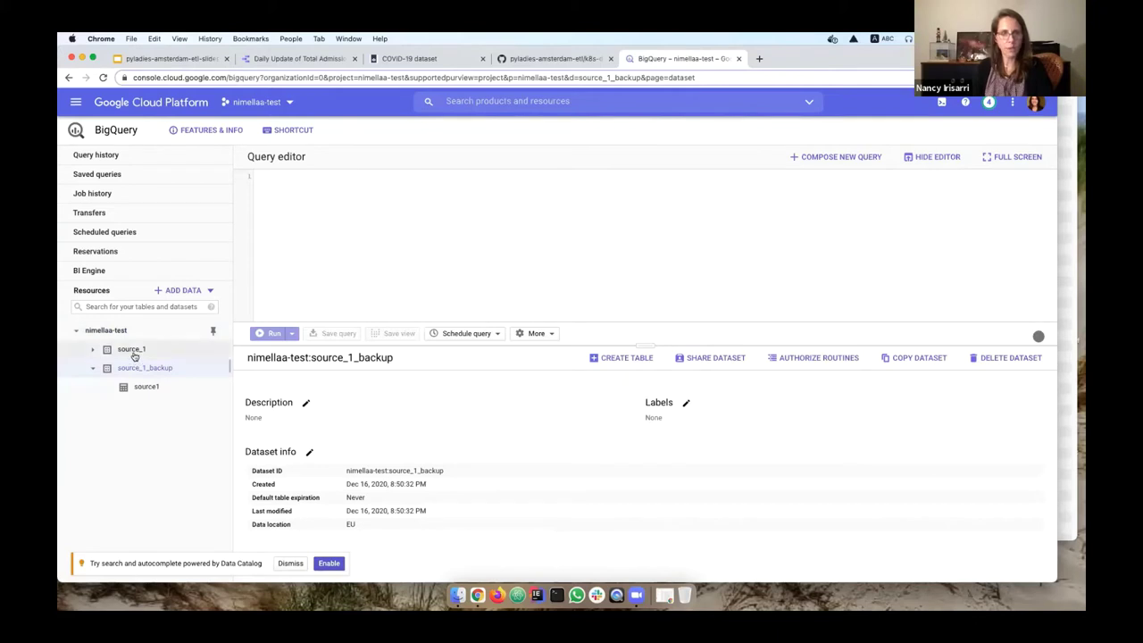
click(132, 350)
click(145, 368)
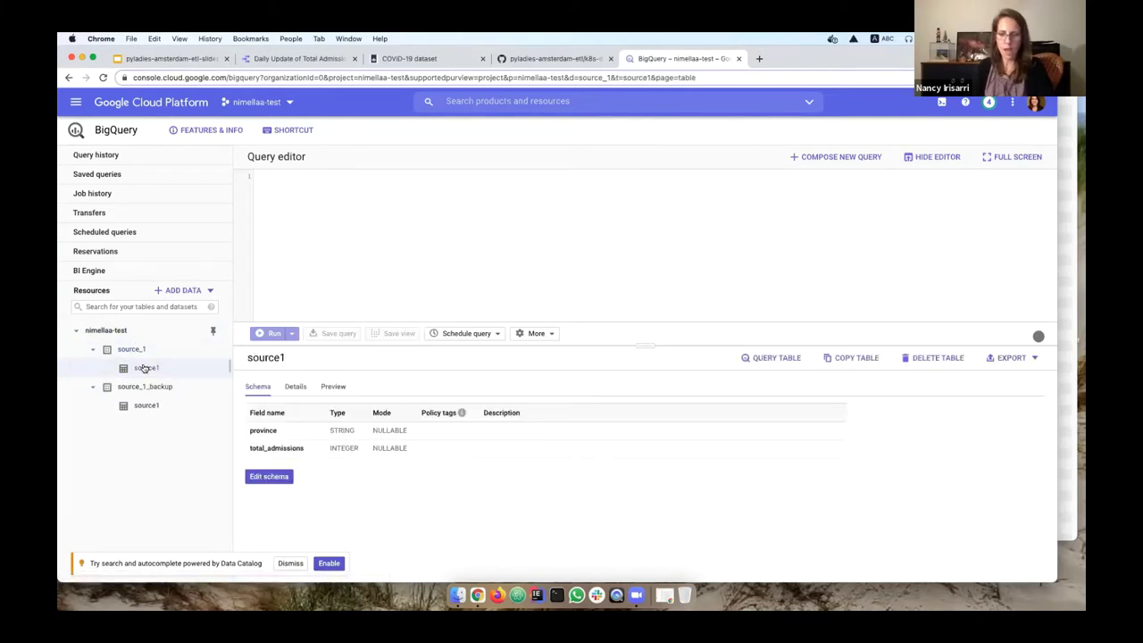
click(297, 387)
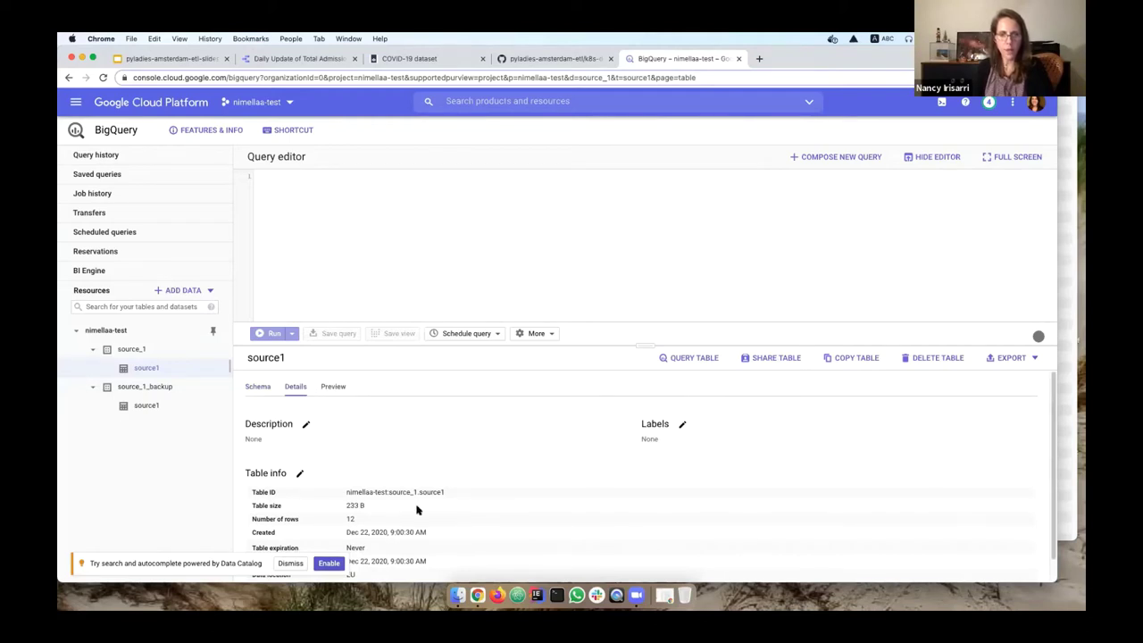
scroll(409, 523, down, 1)
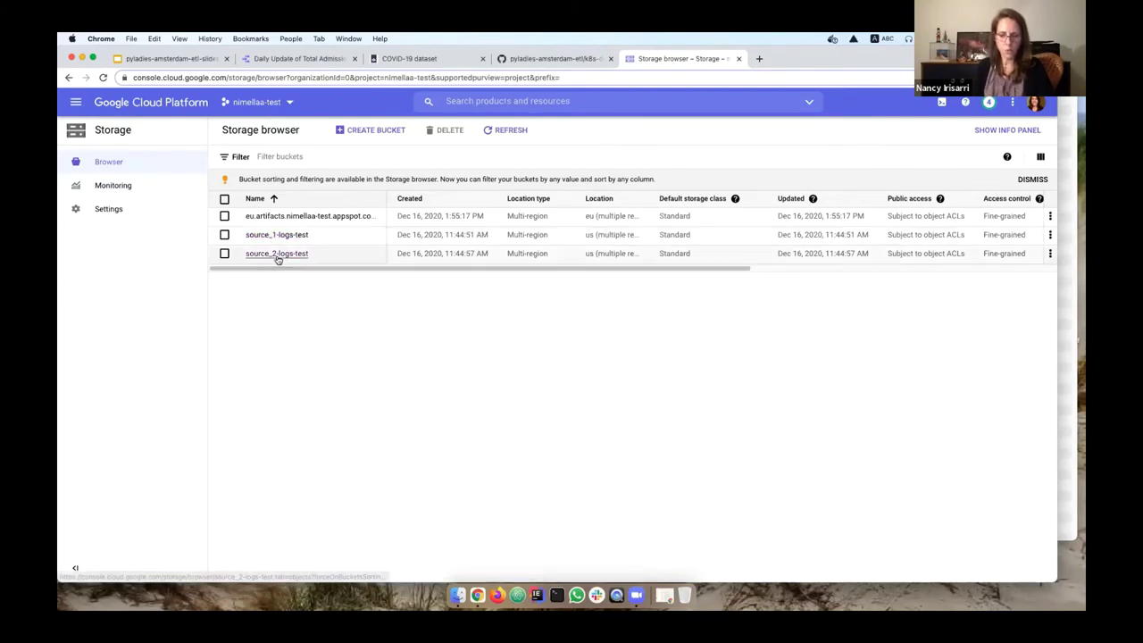
Step: View the objects in the source_2-logs-test storage bucket and return to the bucket list
click(277, 255)
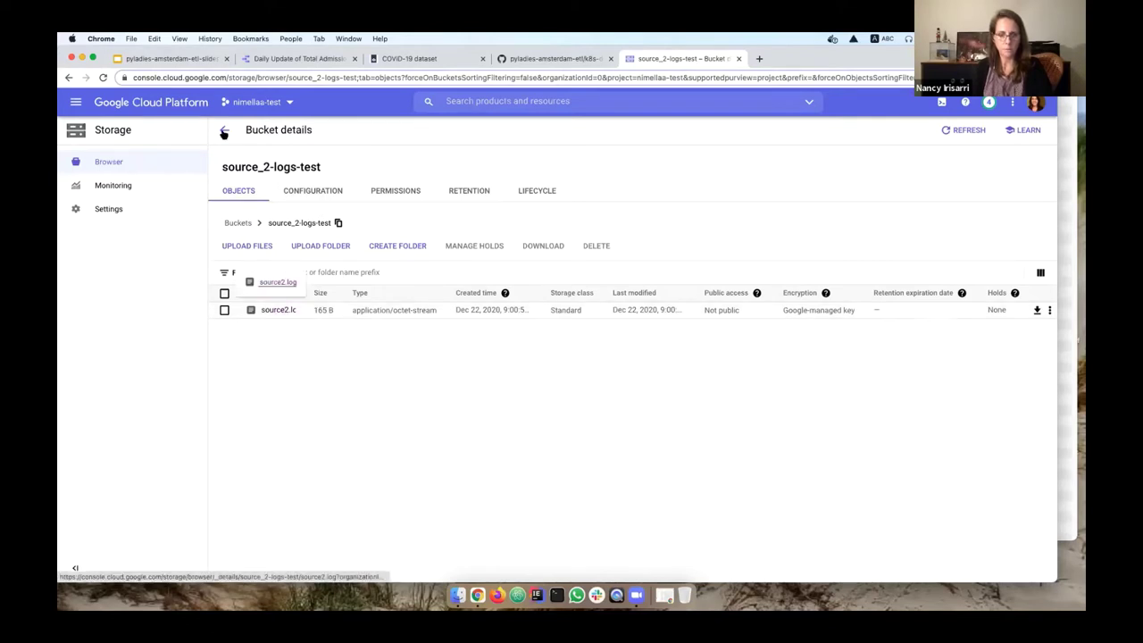
click(224, 132)
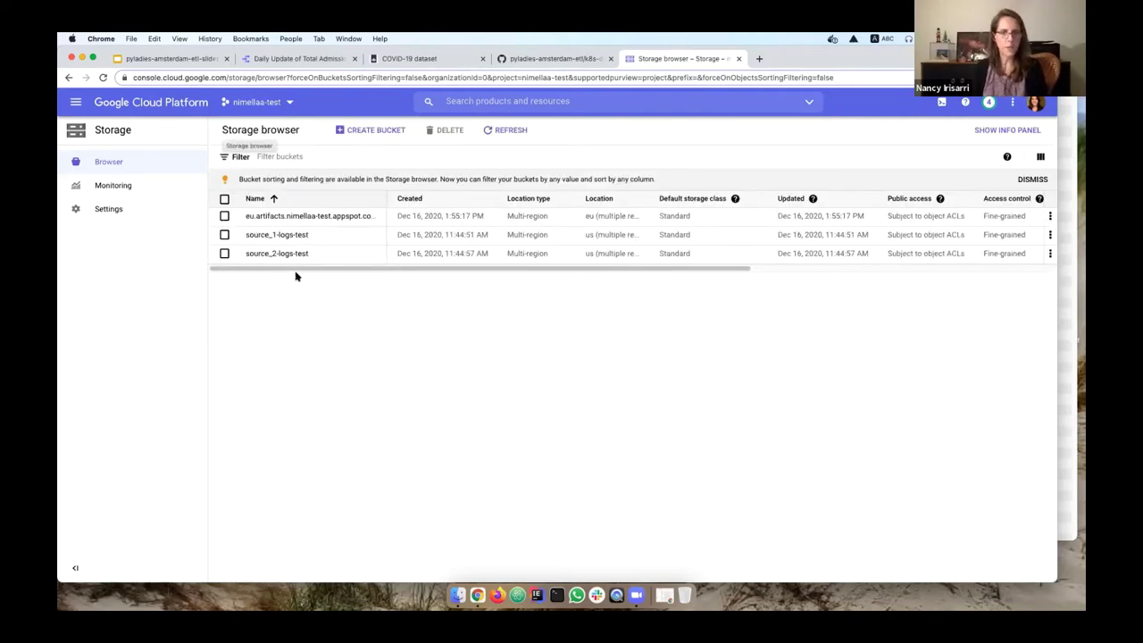
Step: Delete the source_1-logs-test bucket, confirming the deletion with the bucket name source_1-logs-test
click(225, 234)
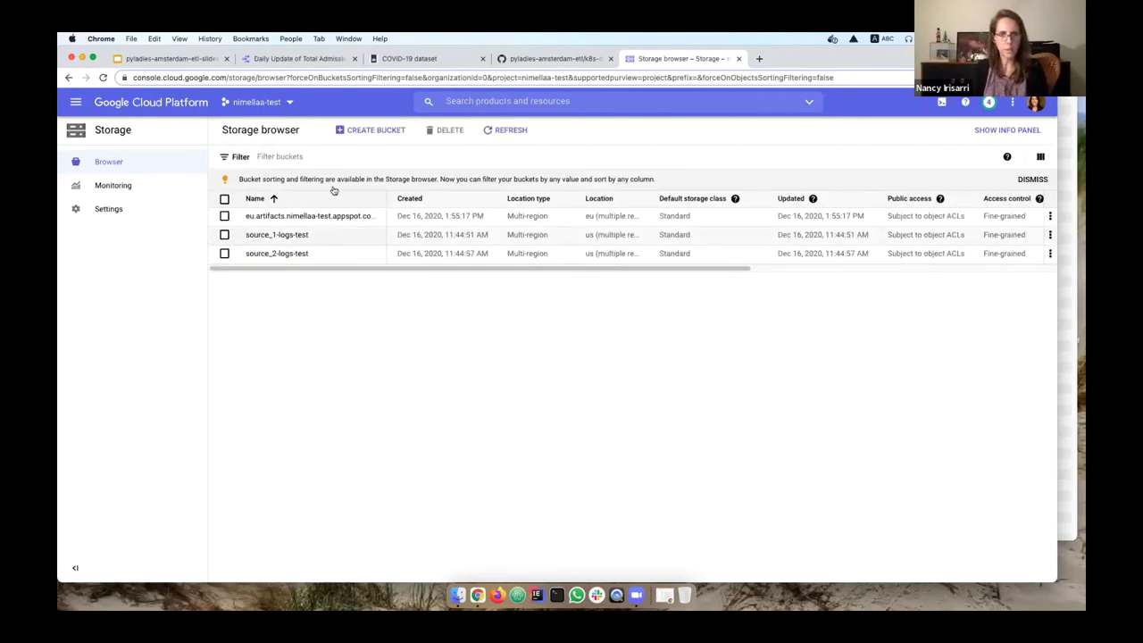
click(437, 131)
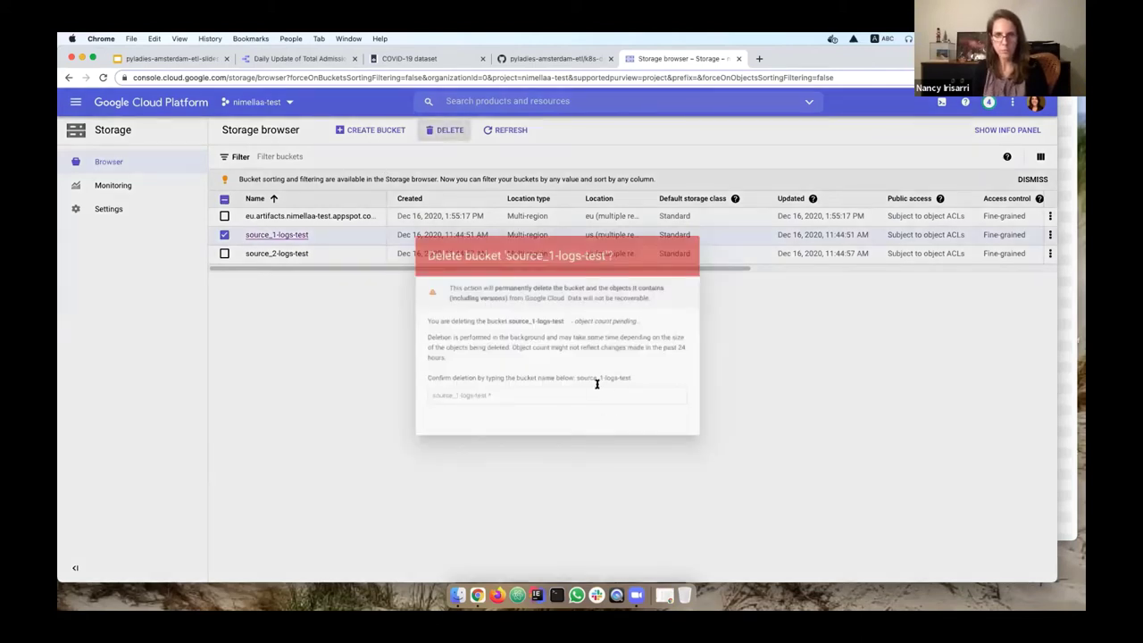
double_click(593, 375)
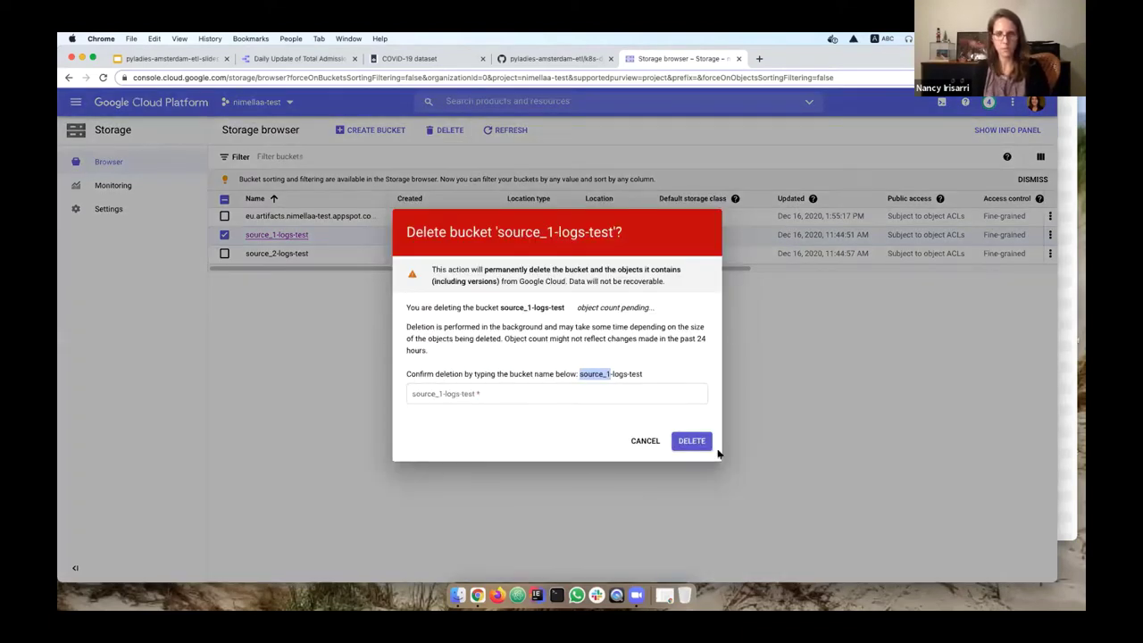
text(source_1-log)
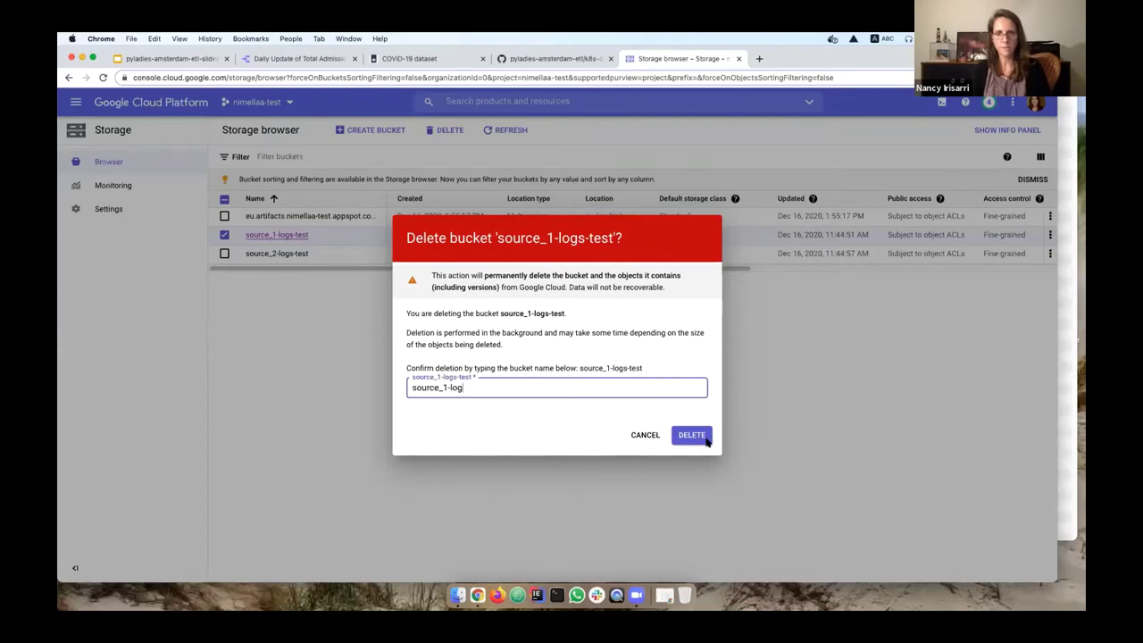
text(s-test)
click(704, 437)
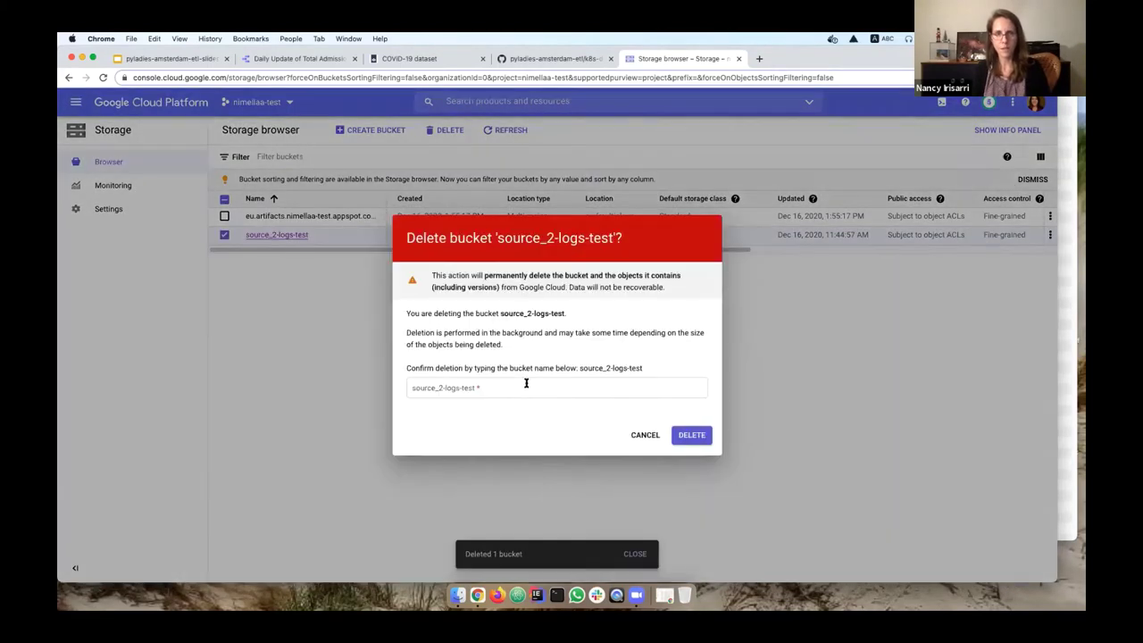
Step: Delete the source_2-logs-test bucket, confirming the deletion with the bucket name source_2-logs-test
text(source_1-logs-test)
click(447, 388)
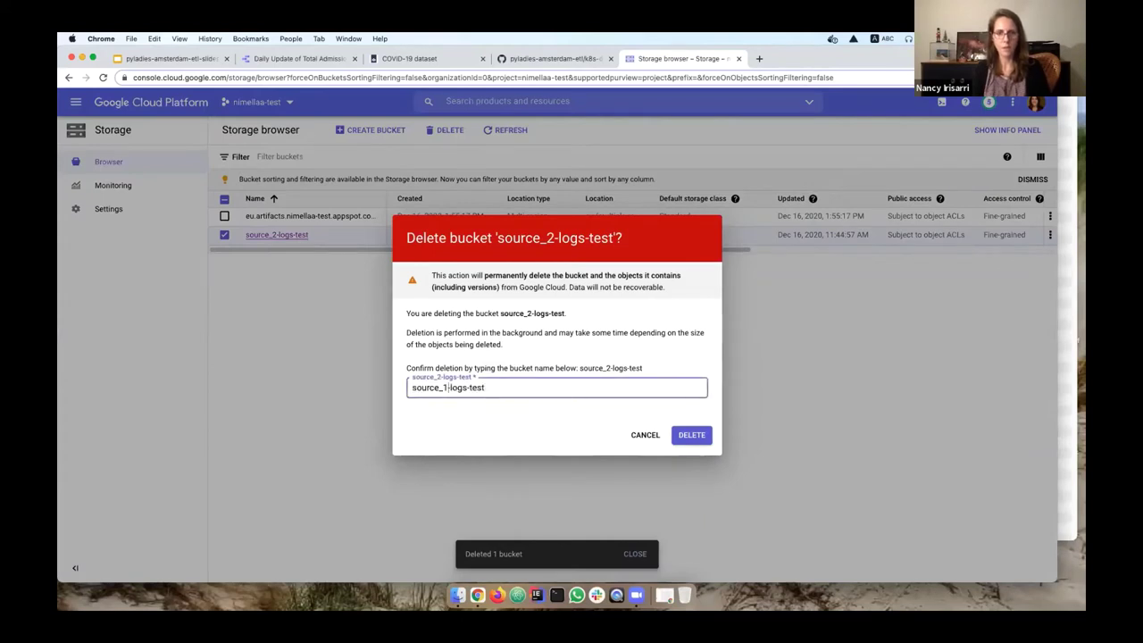
key(BackSpace)
text(2)
click(689, 435)
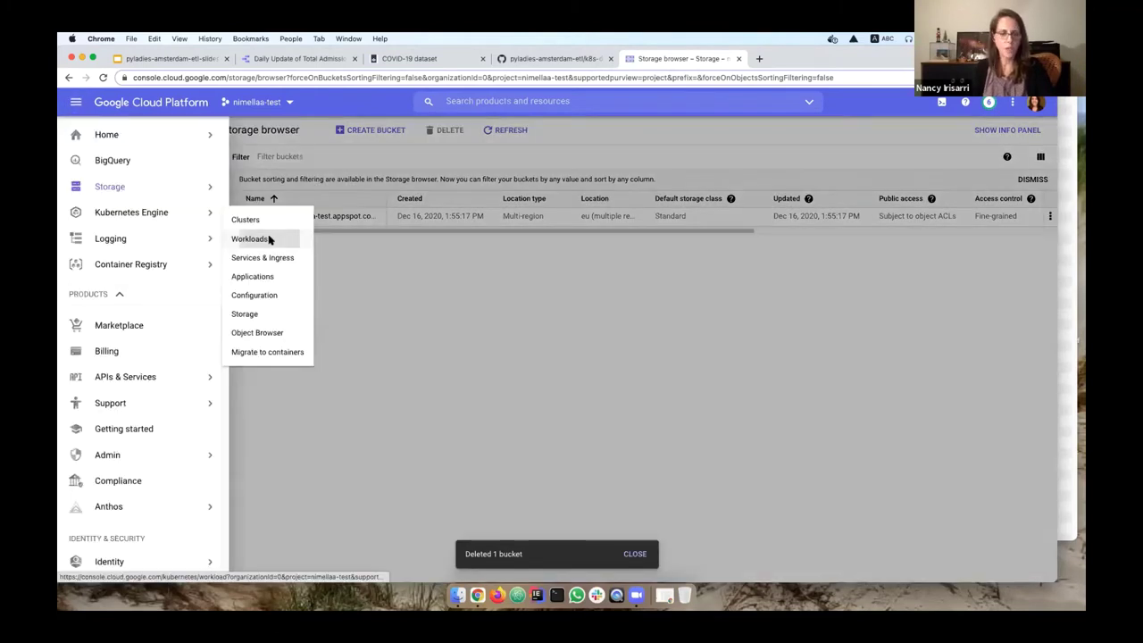
Step: Run the pyladies-amsterdam-etl-test cron job immediately from the Kubernetes Engine workloads and check its managed pods
click(269, 240)
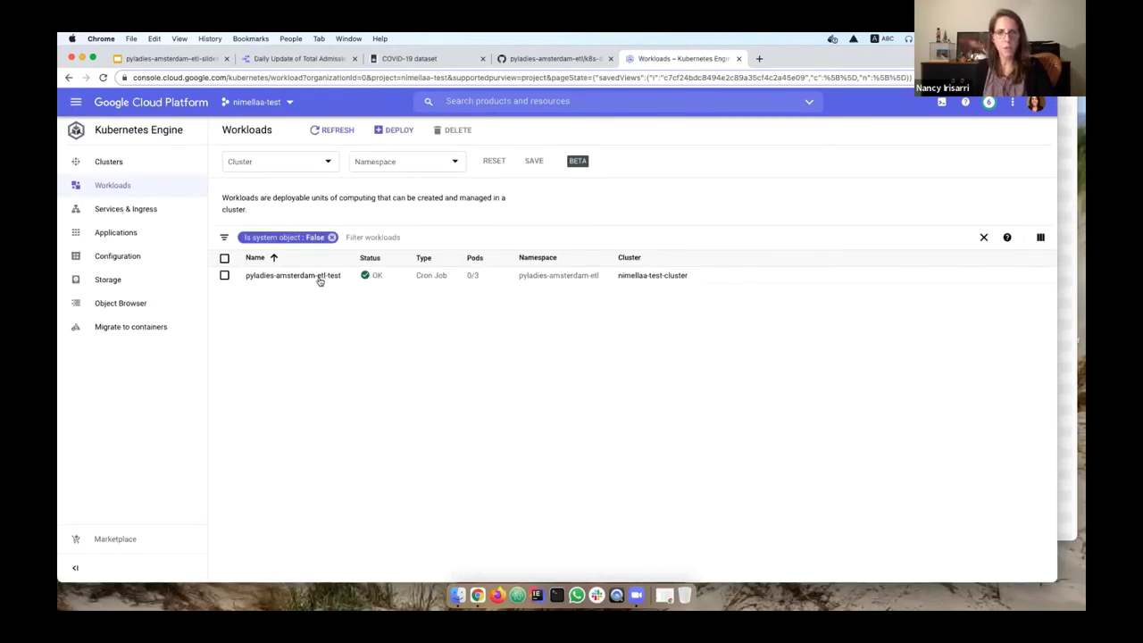
click(319, 276)
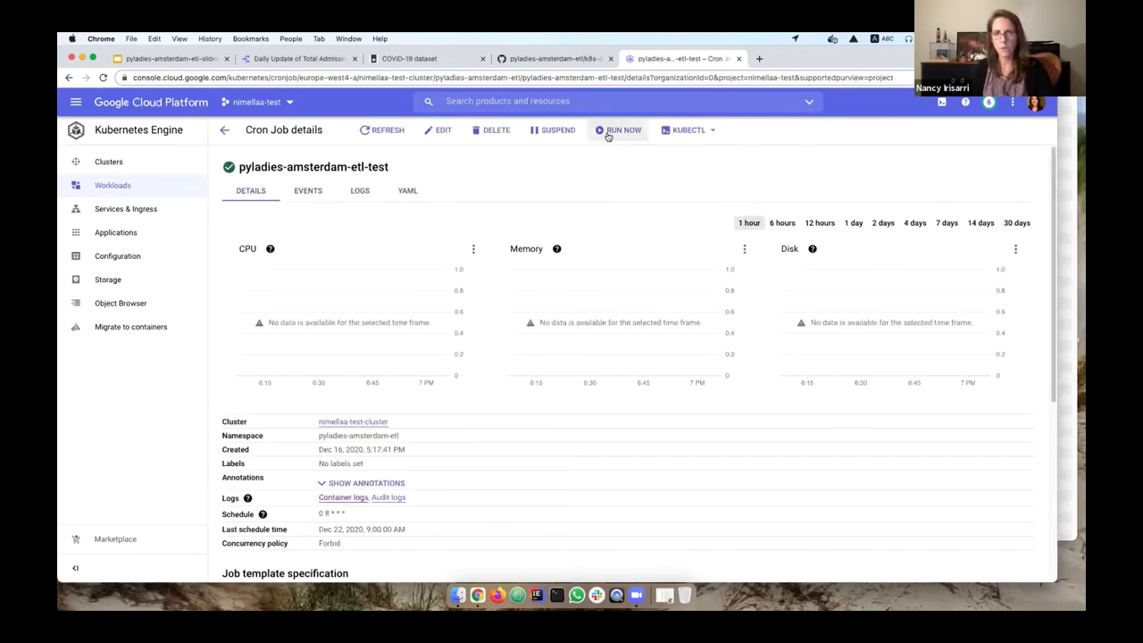
click(607, 134)
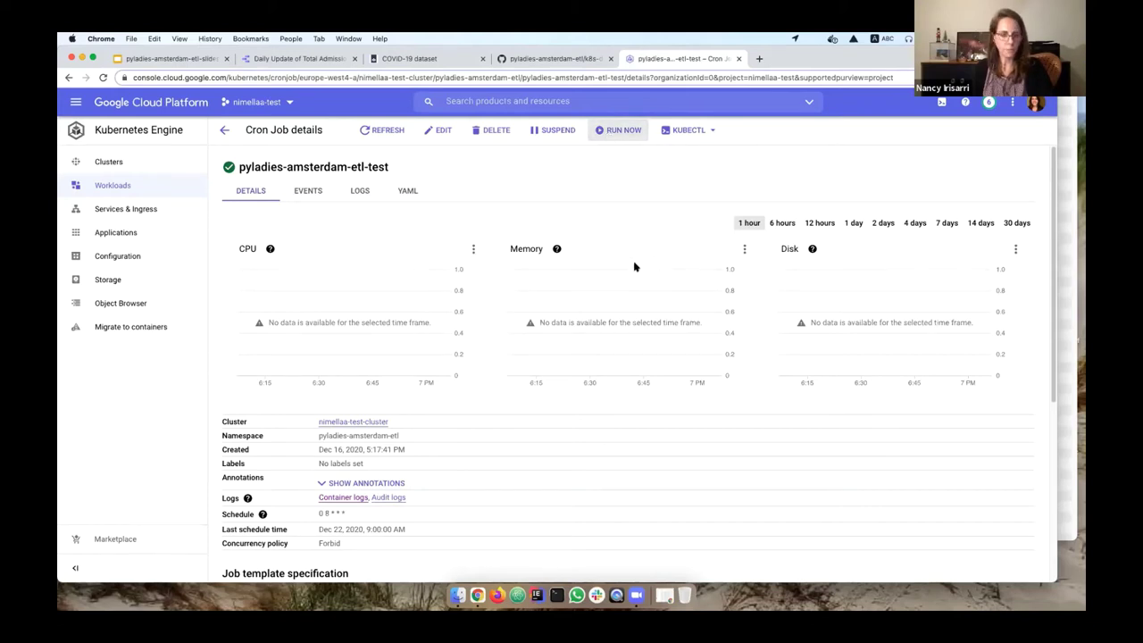
scroll(705, 388, down, 1)
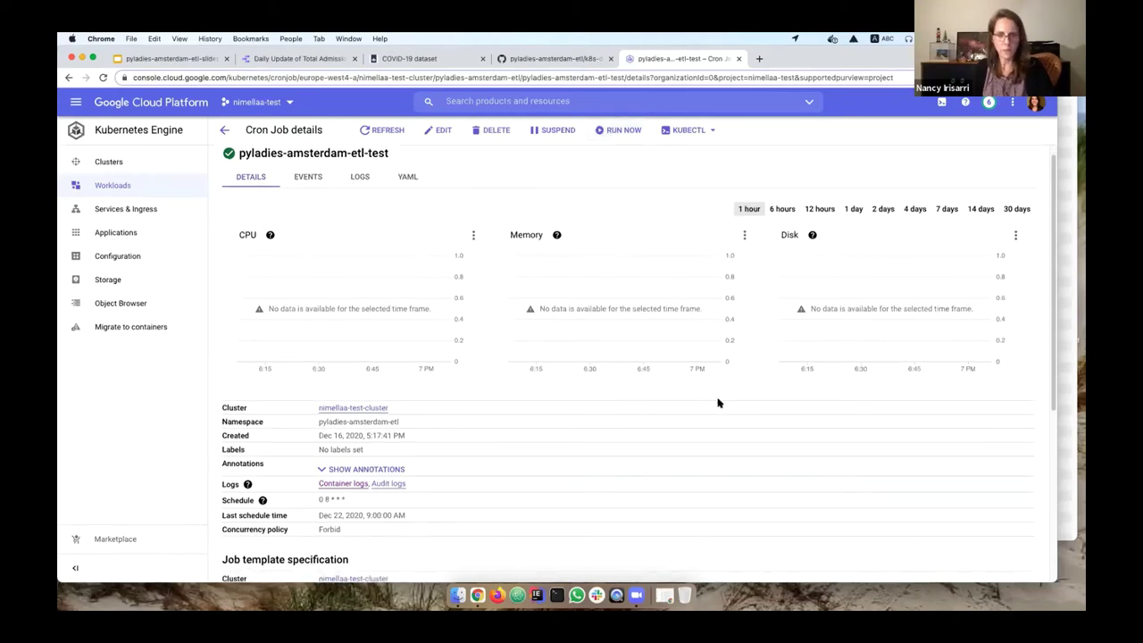
scroll(717, 402, down, 5)
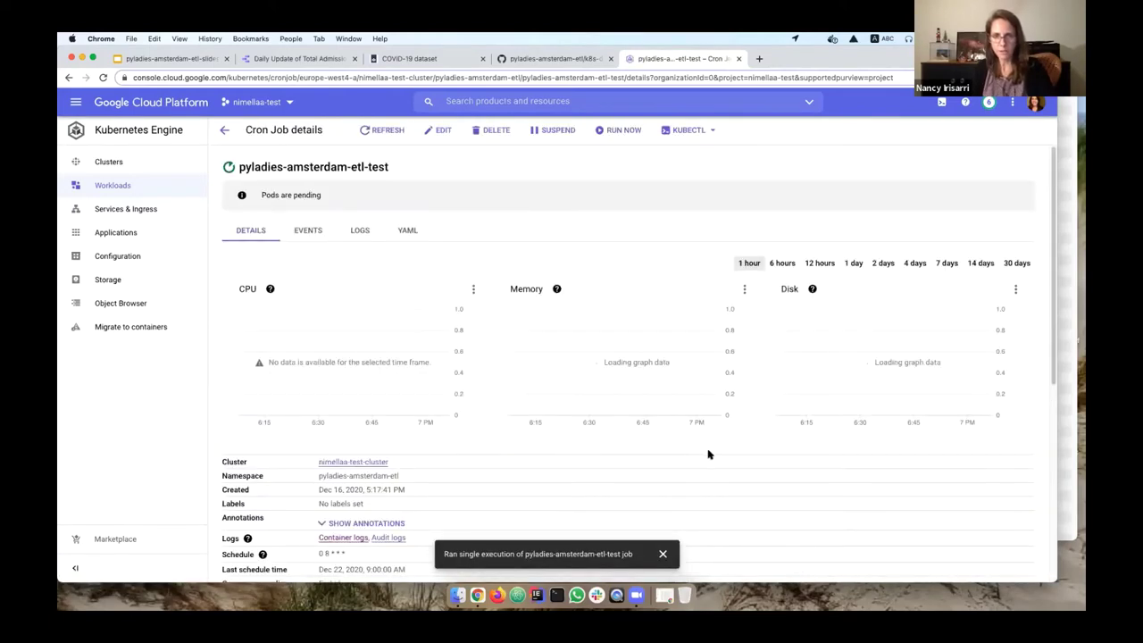
scroll(616, 566, down, 3)
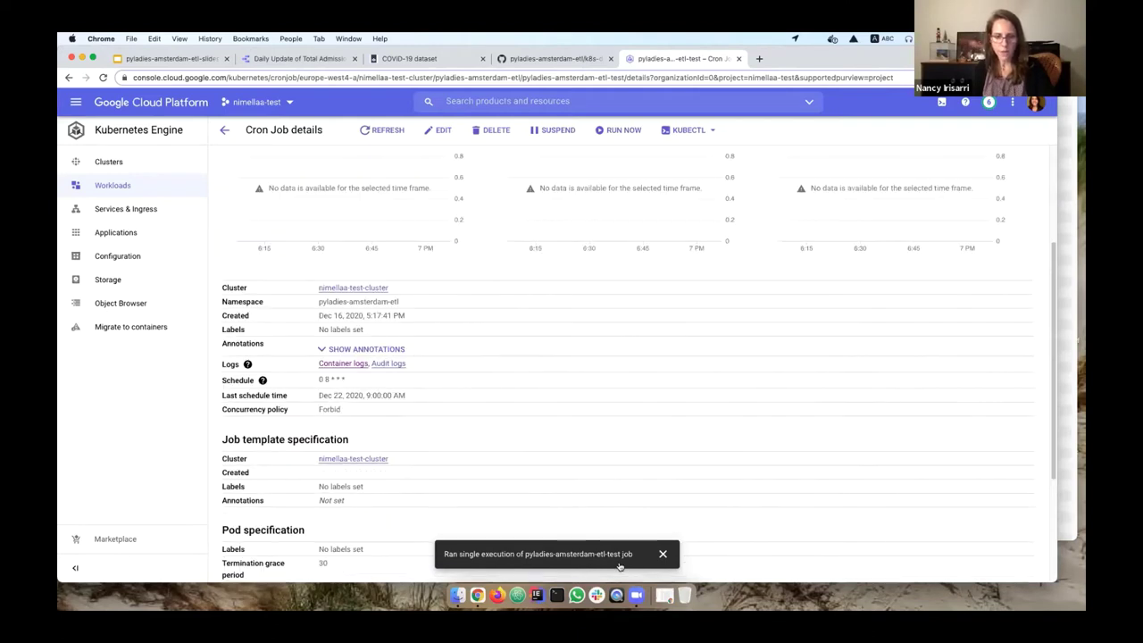
scroll(619, 566, down, 3)
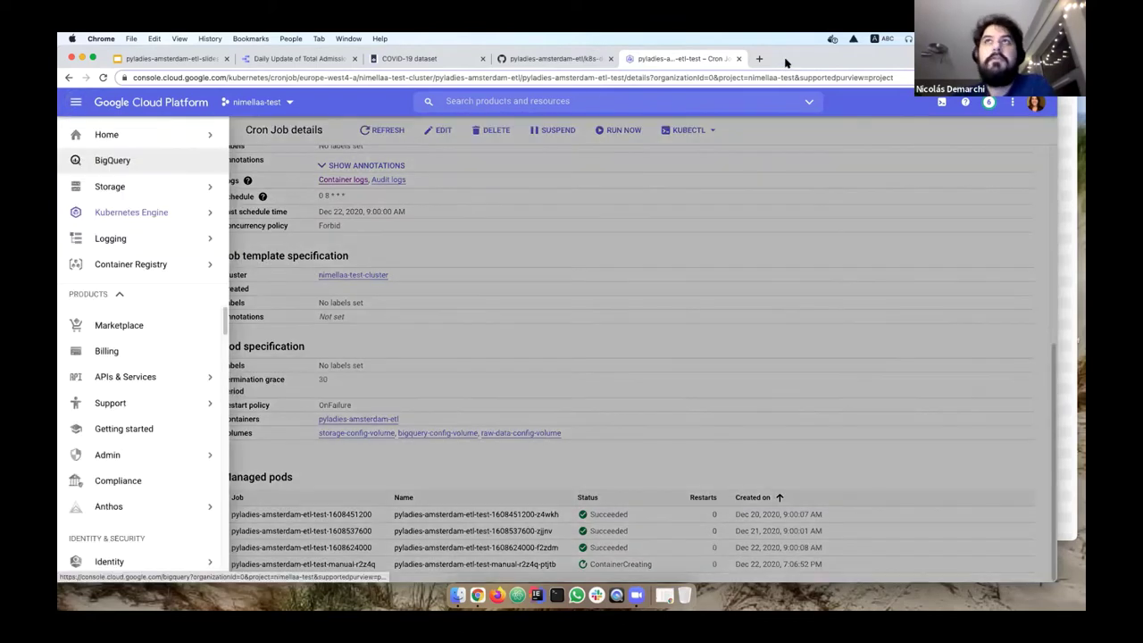
Step: Open BigQuery in a separate browser tab, and reload the cron job details to check the manual run's pod status
click(759, 59)
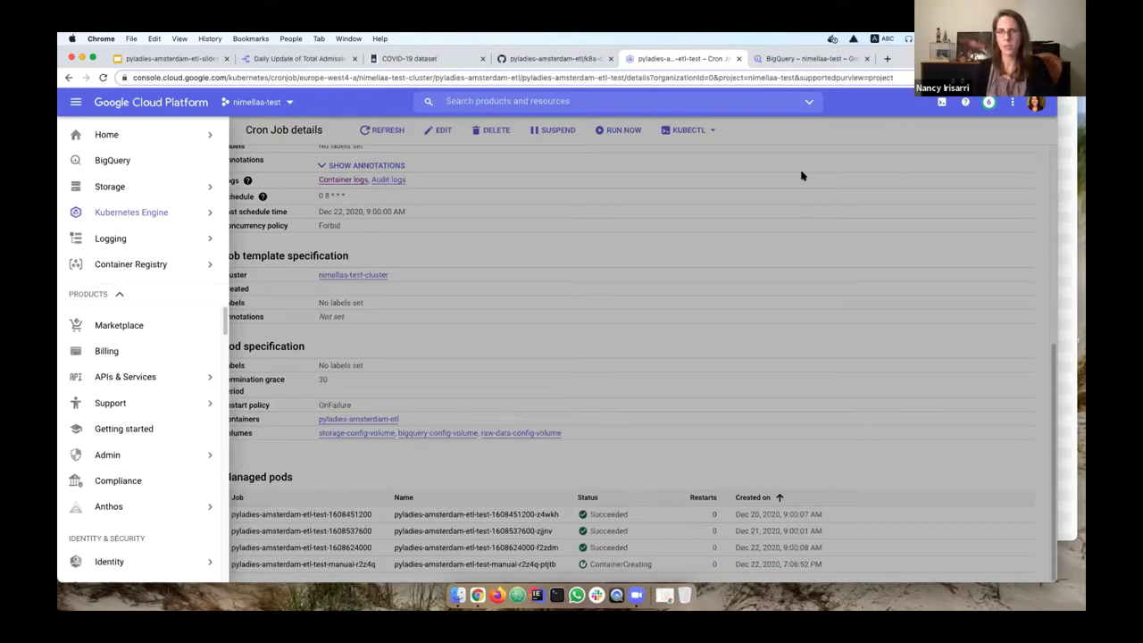
click(813, 59)
key(ctrl+shift+Tab)
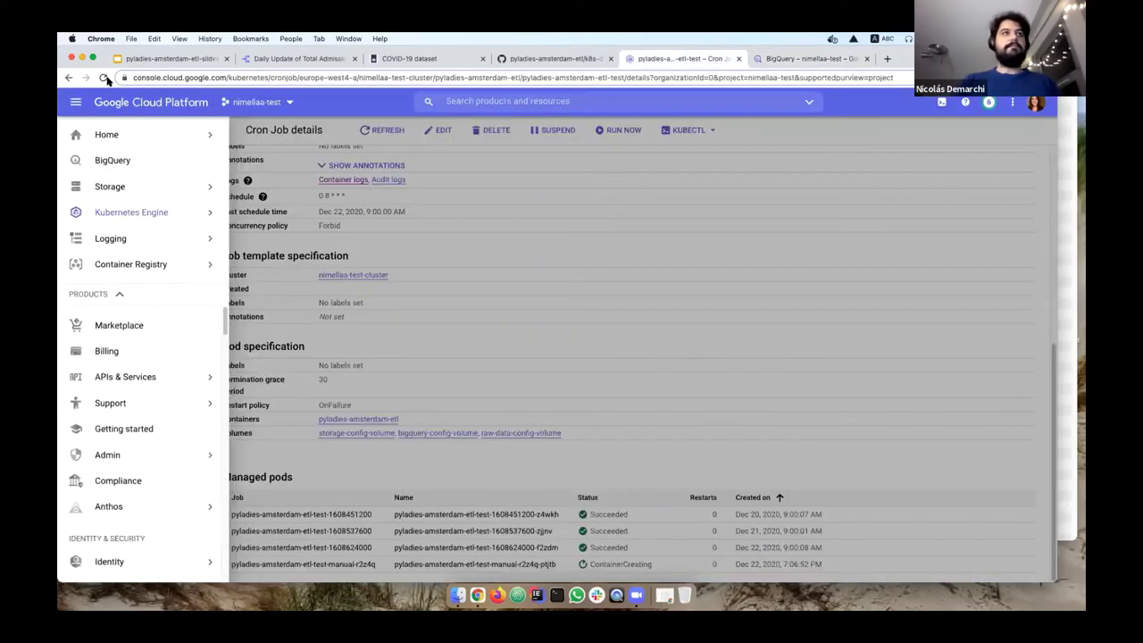
click(884, 225)
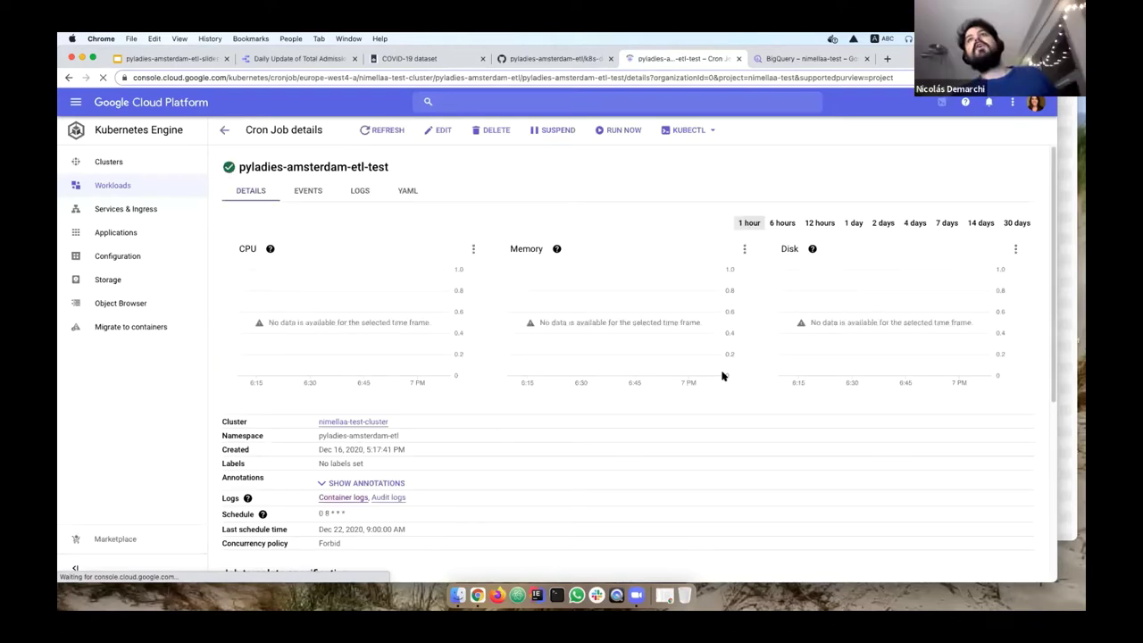
scroll(723, 376, down, 5)
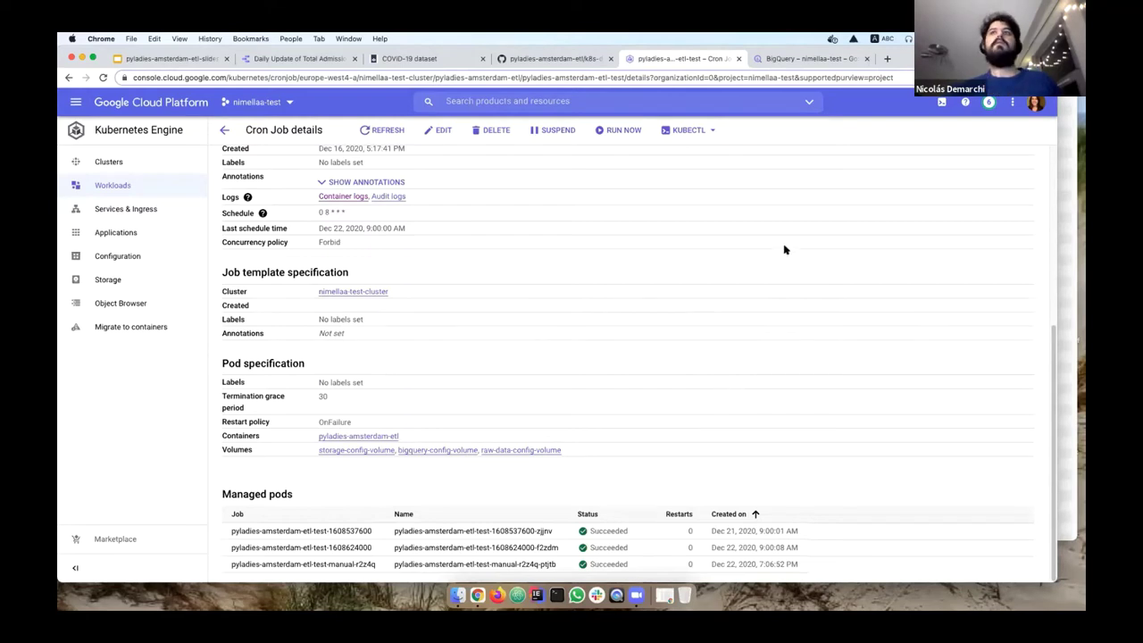
Step: In BigQuery, examine the details of table source1 in dataset source_1 with the details area enlarged, and return to the pyladies-amsterdam-etl-slides presentation
click(801, 59)
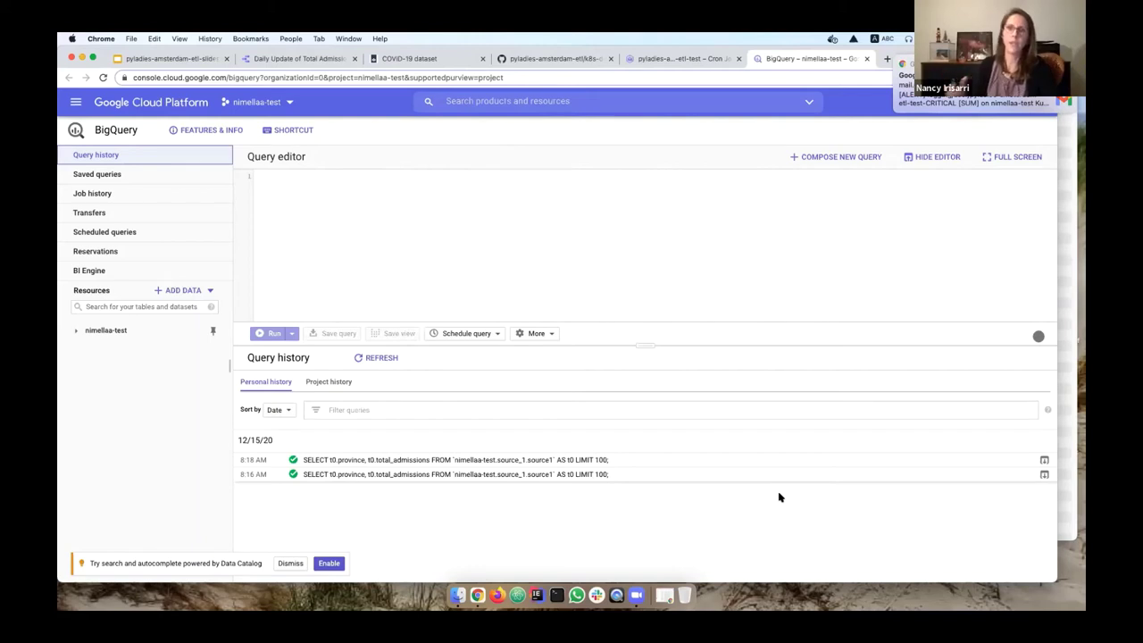
mouse_move(909, 108)
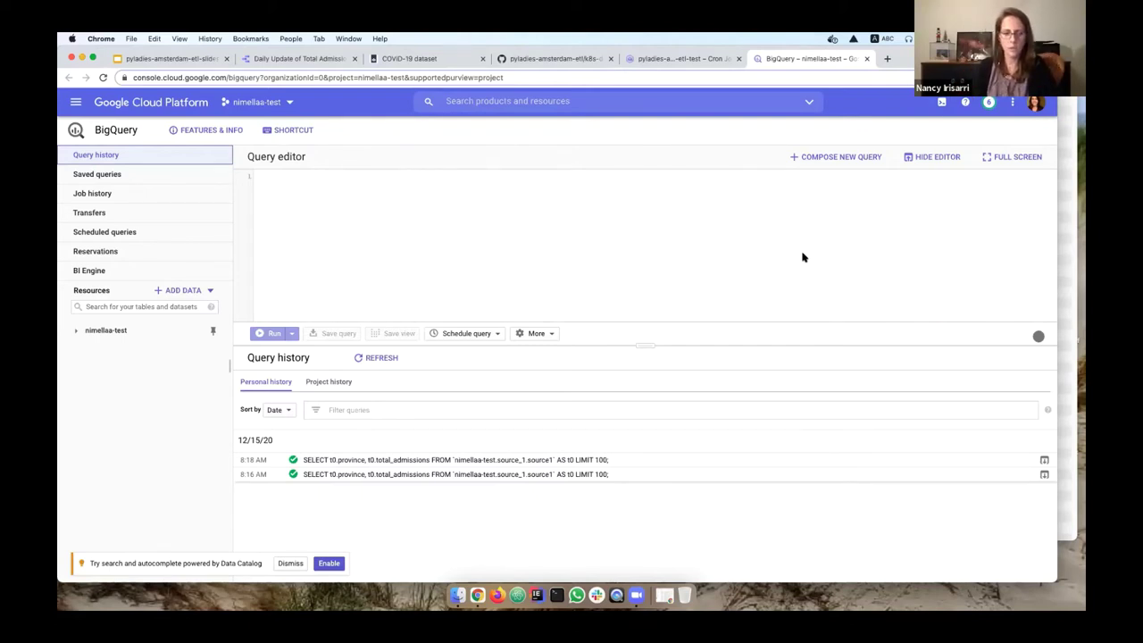
click(74, 332)
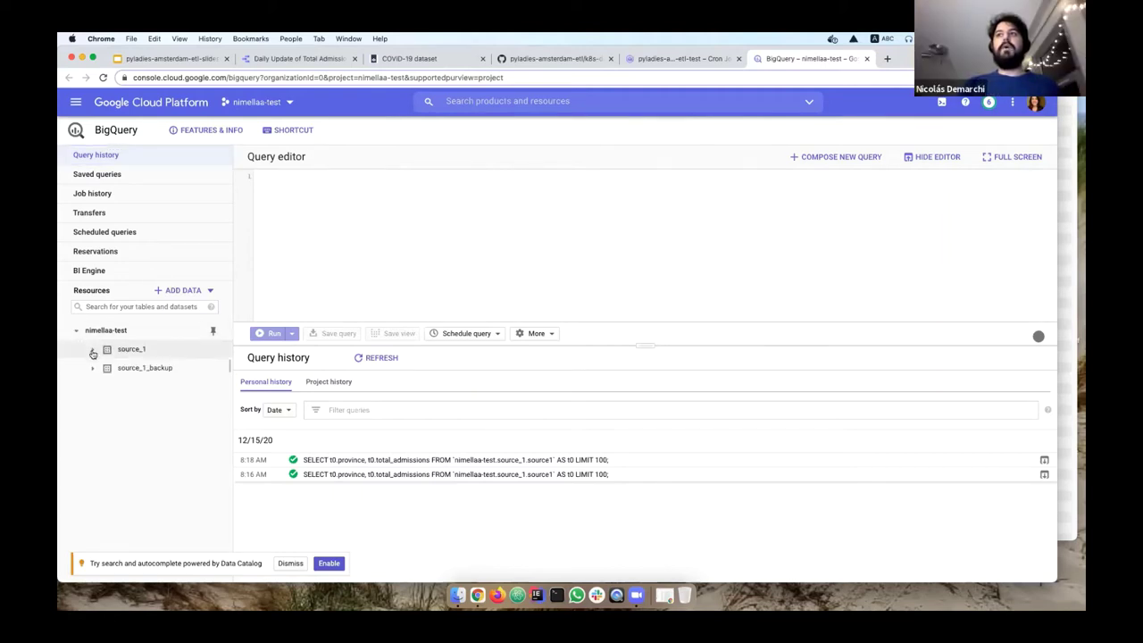
click(92, 350)
click(144, 369)
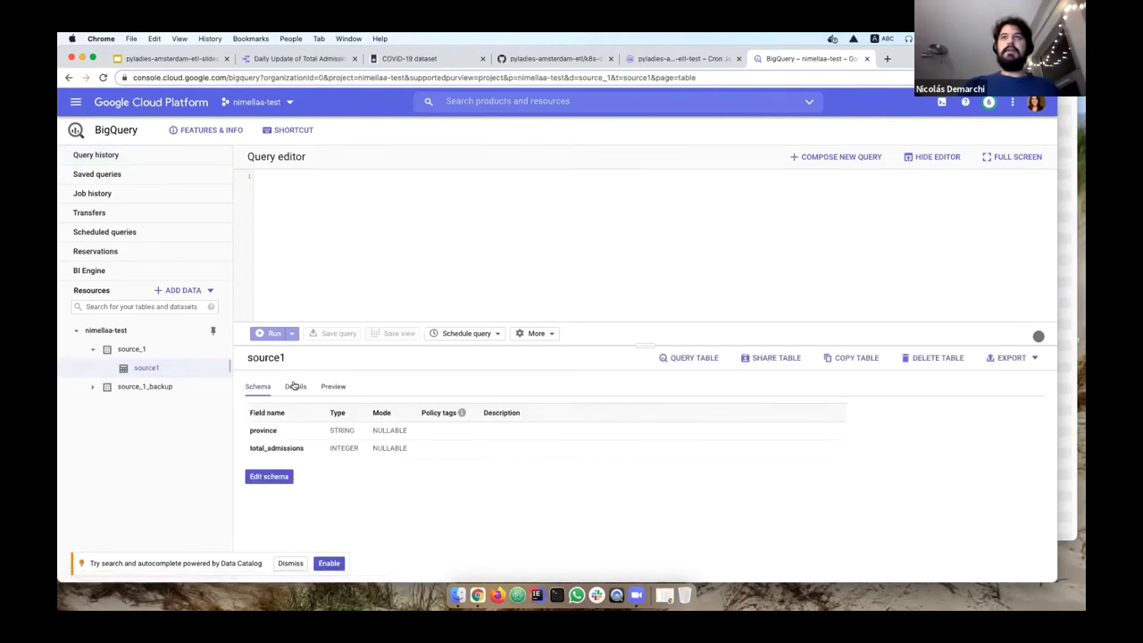
click(295, 386)
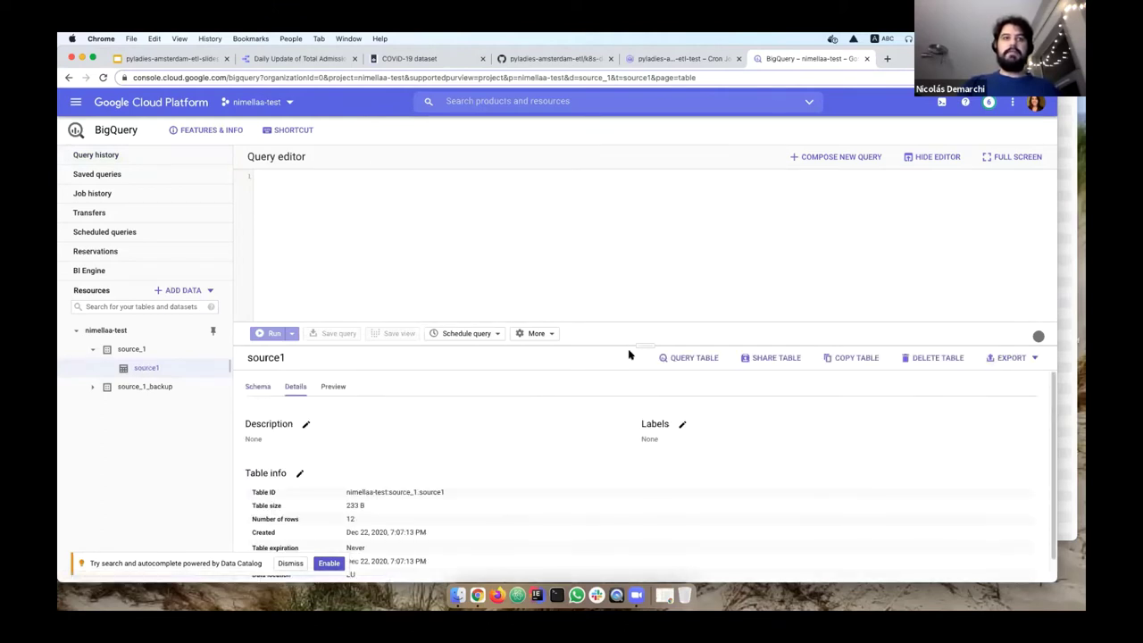
drag(641, 345, 634, 247)
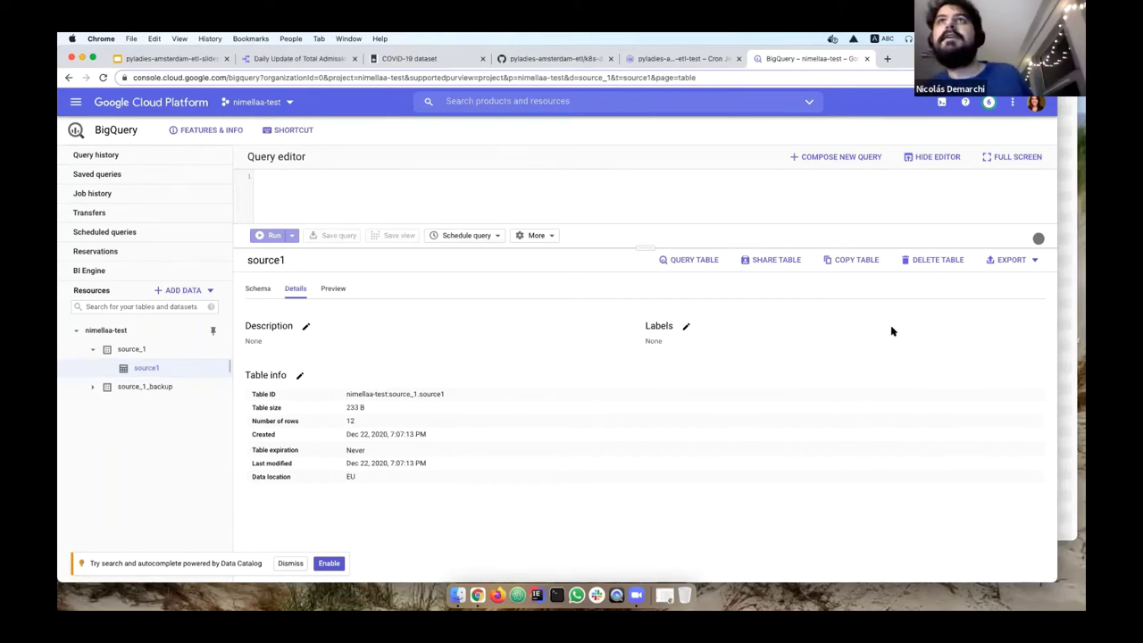
click(182, 58)
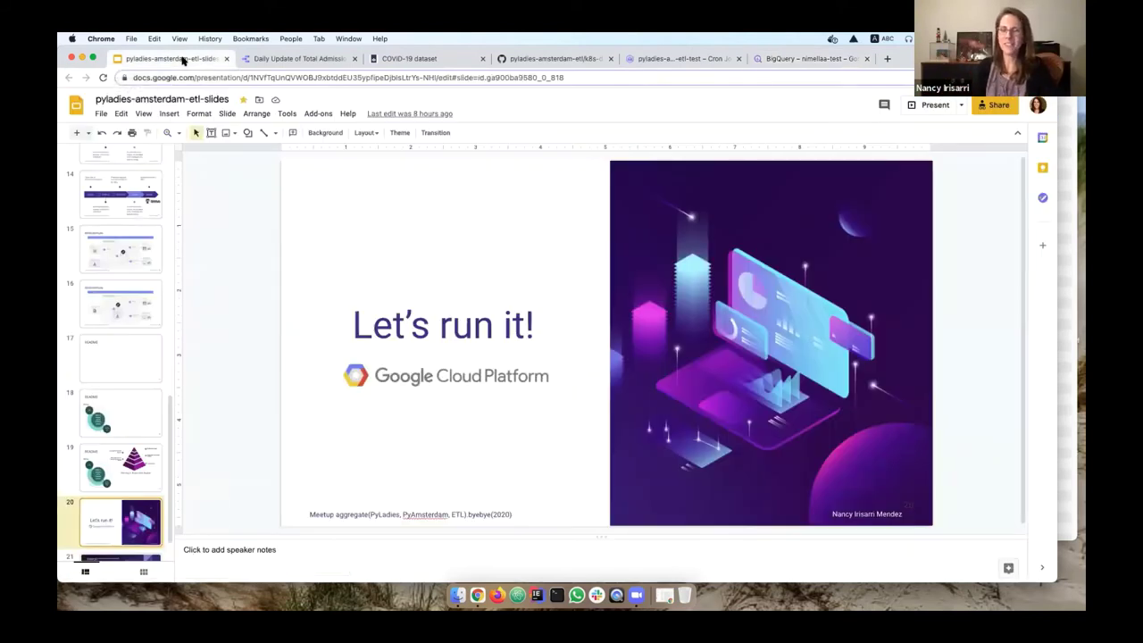